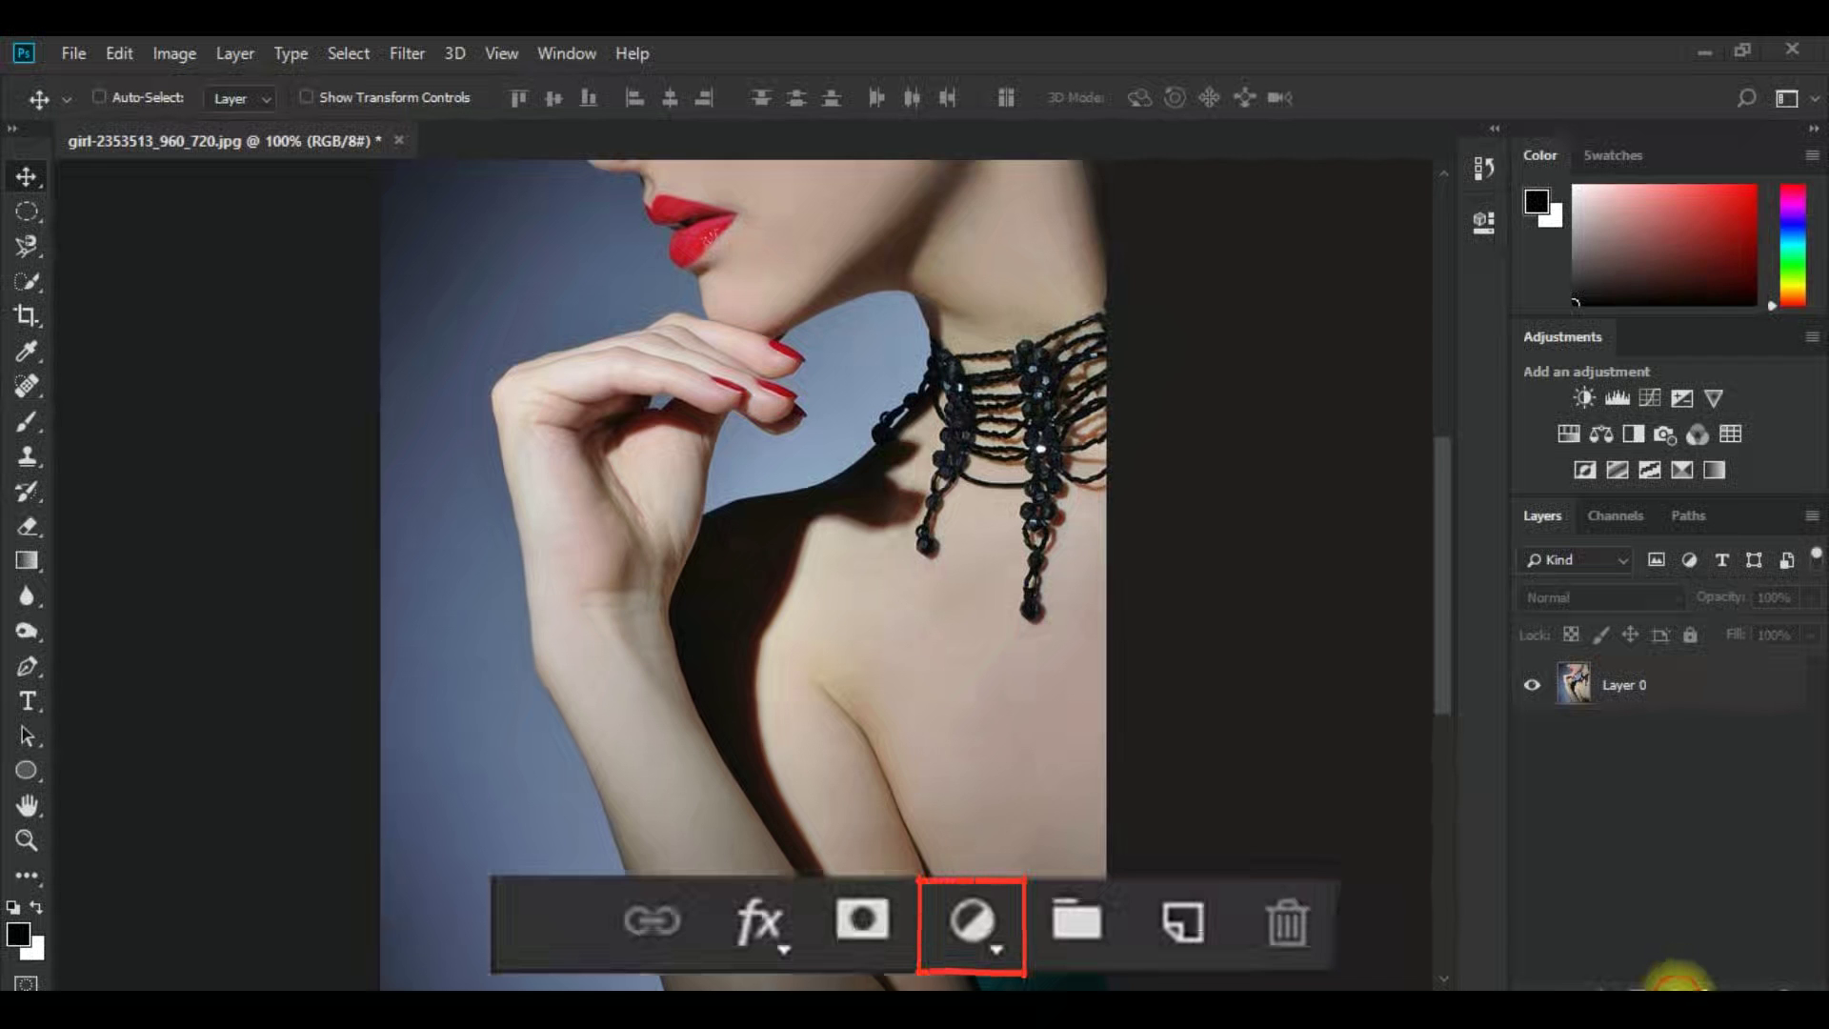
# Step: Add a Black & White adjustment layer above the photo layer, keeping the Default preset
pyautogui.click(1674, 982)
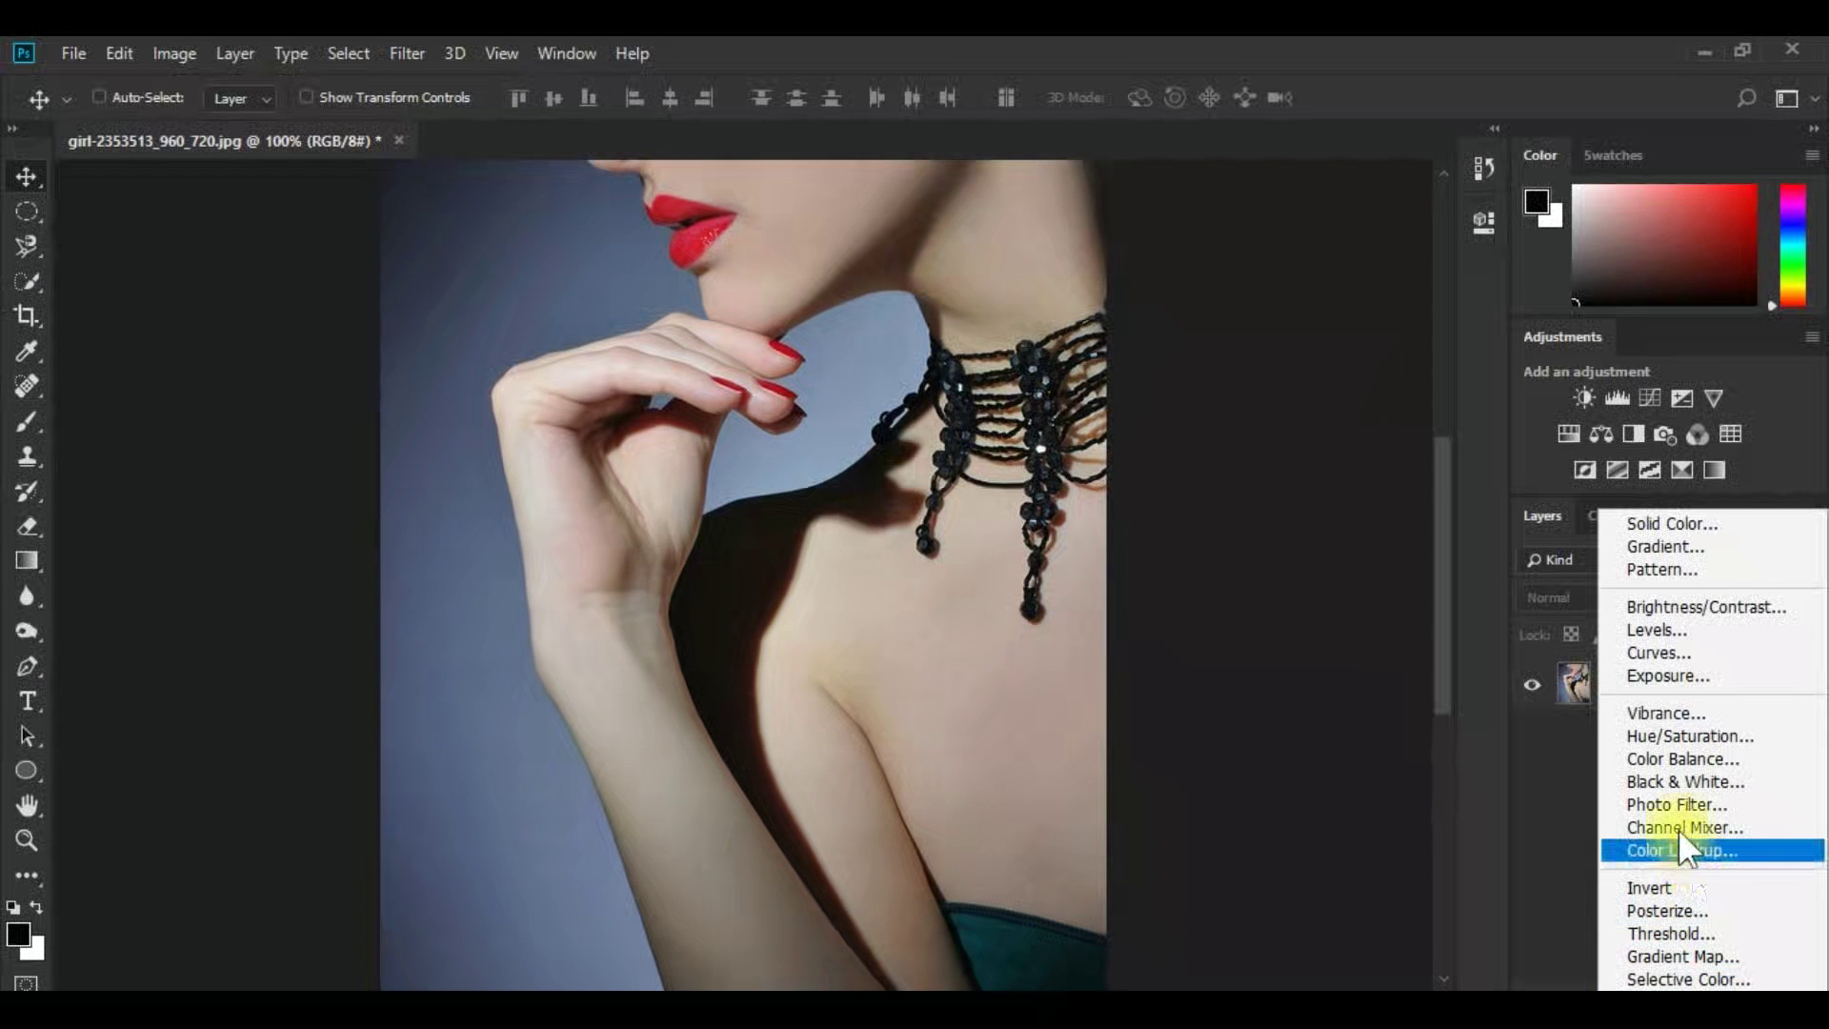
pyautogui.click(1675, 781)
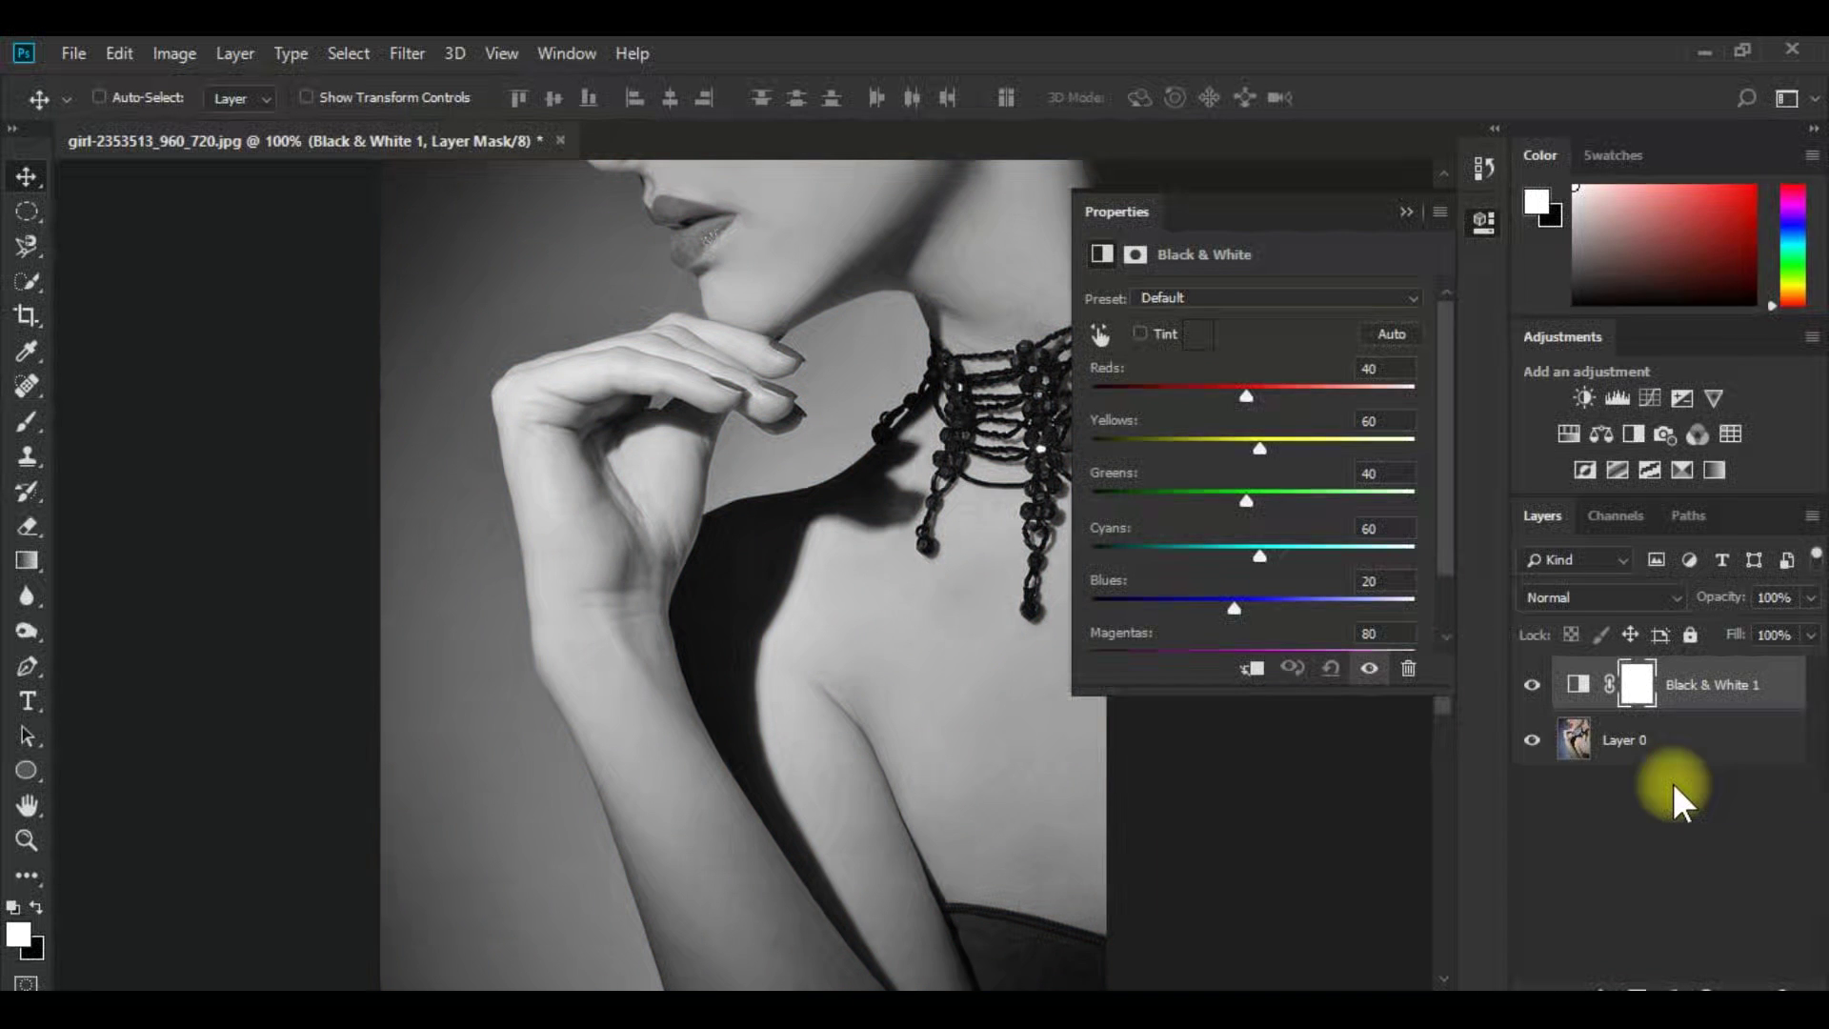
pyautogui.click(1403, 211)
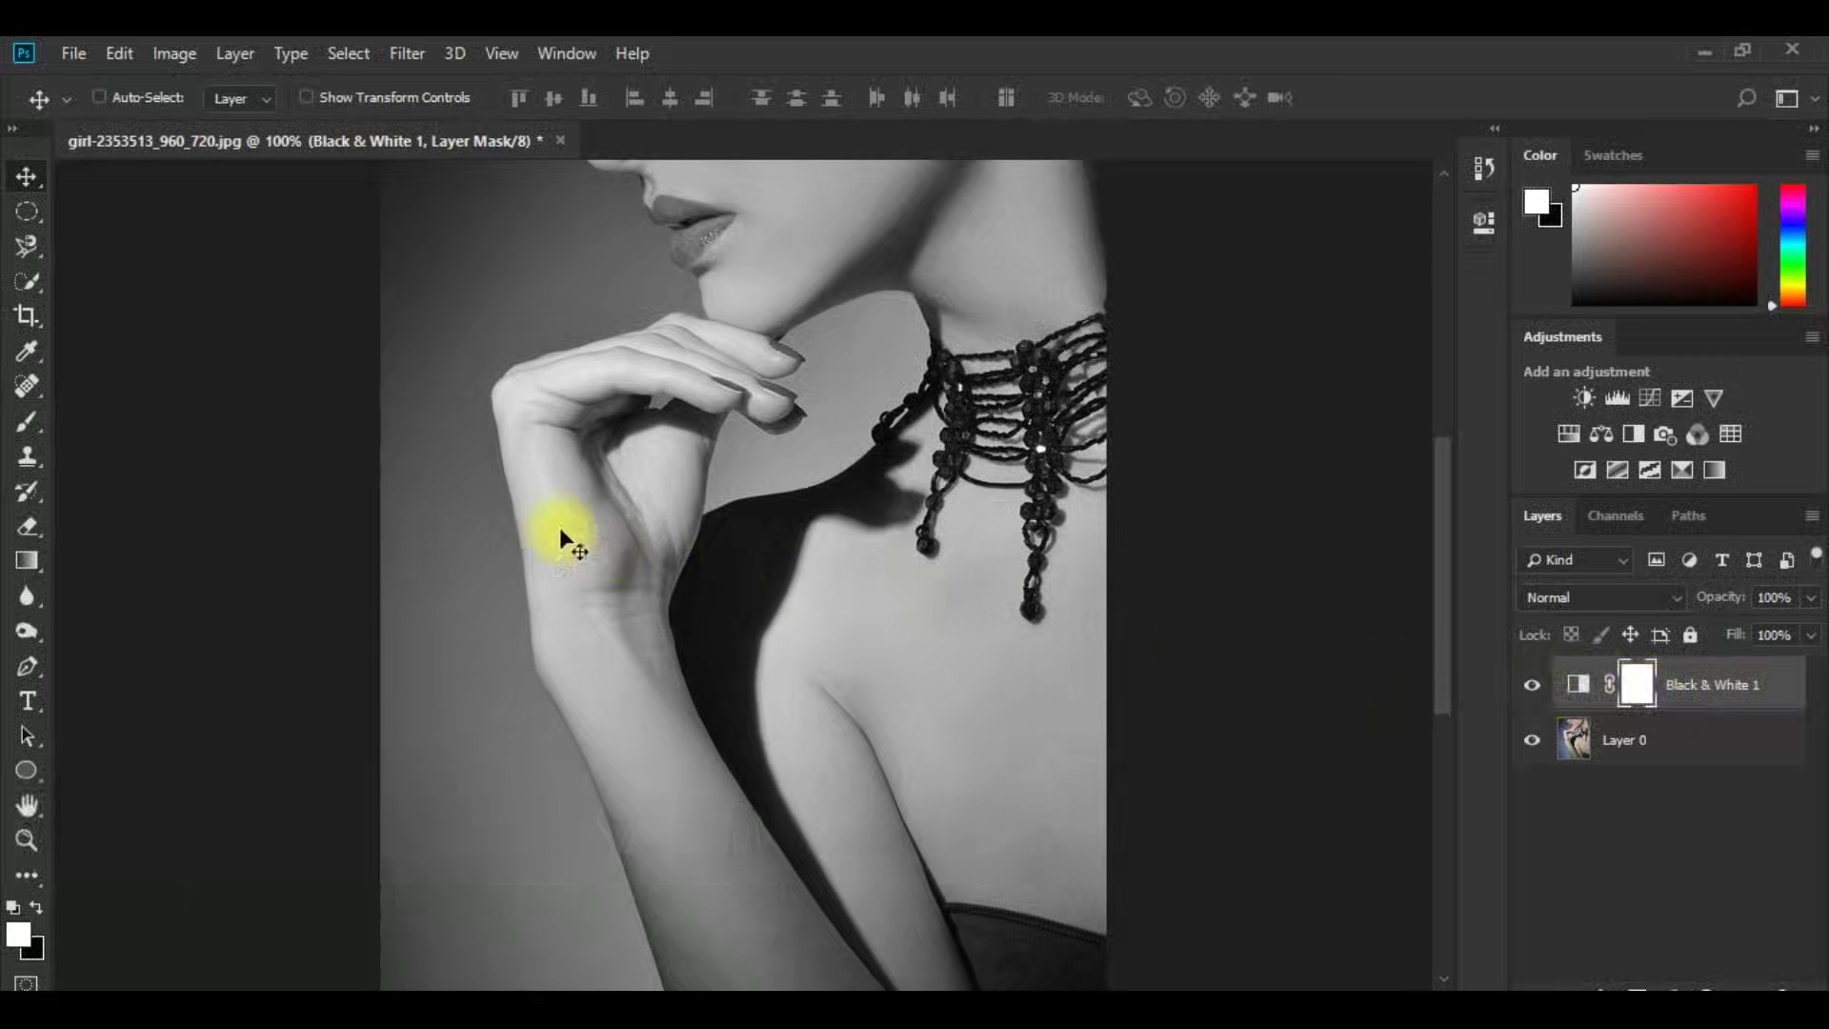
# Step: Paint both lips with a black brush of up to 15 px on the Black & White layer mask to bring back their red
pyautogui.click(27, 421)
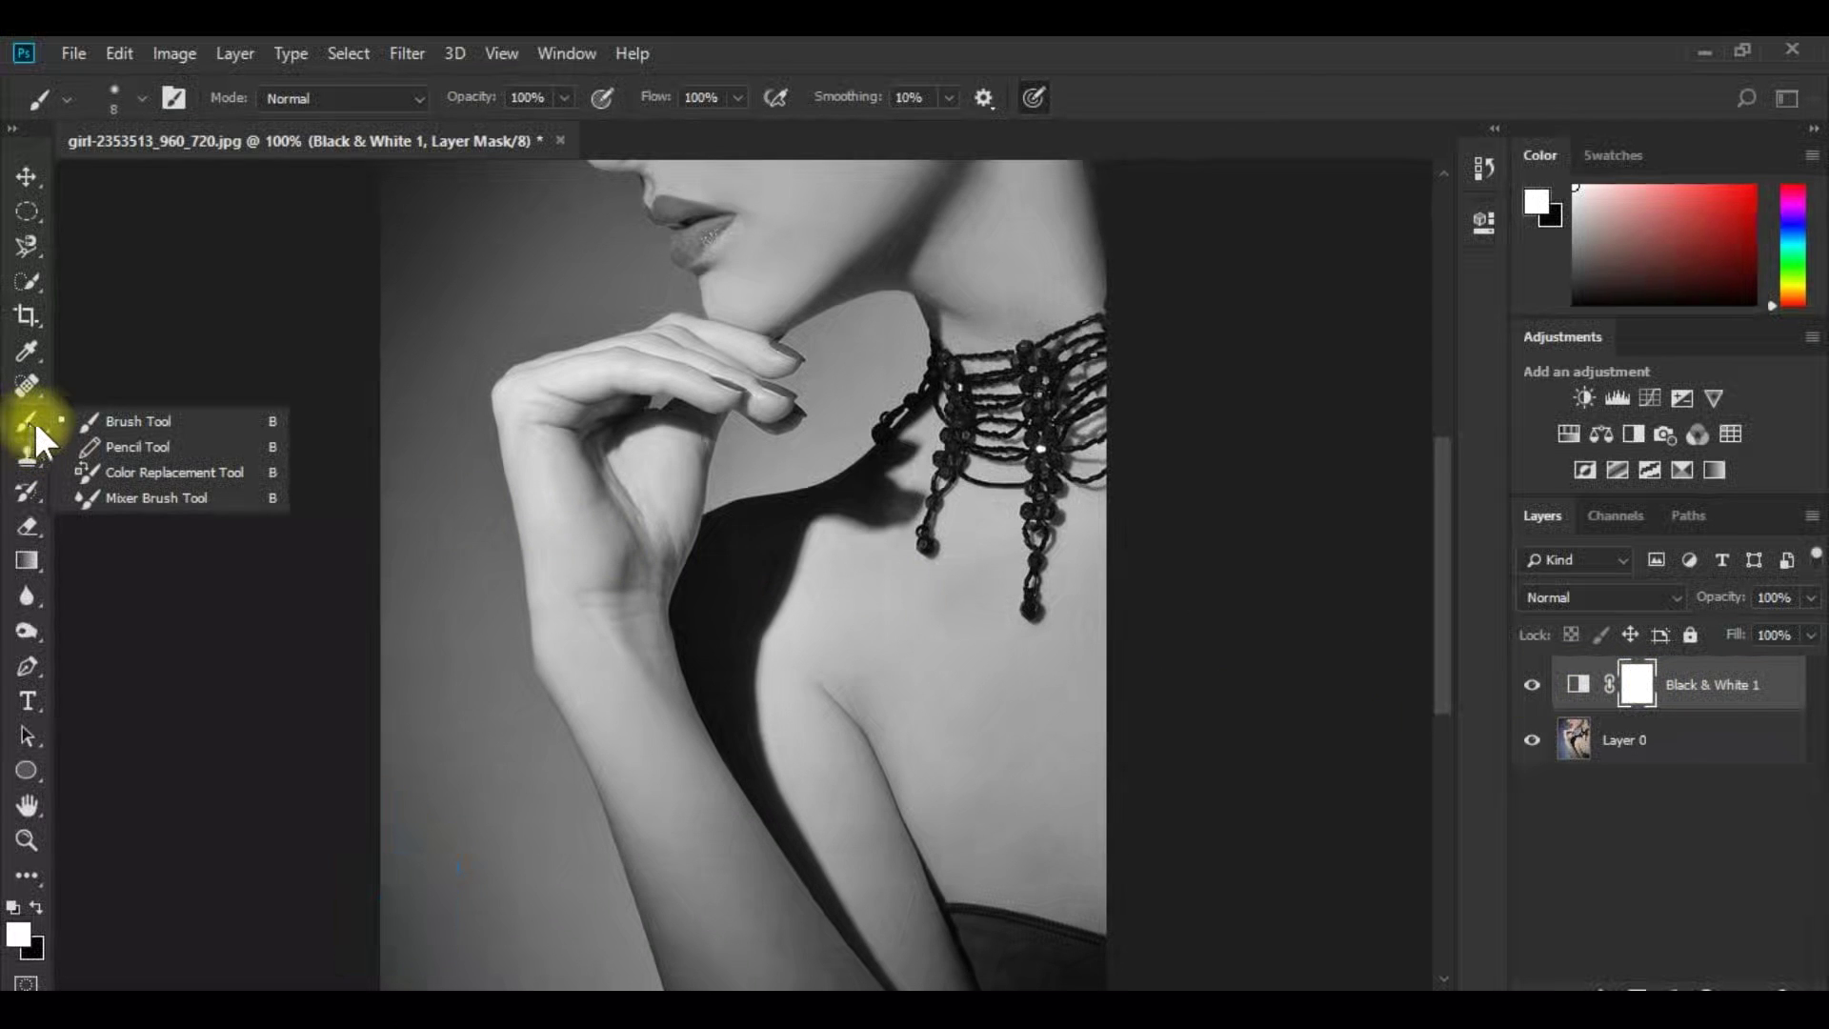
pyautogui.click(132, 420)
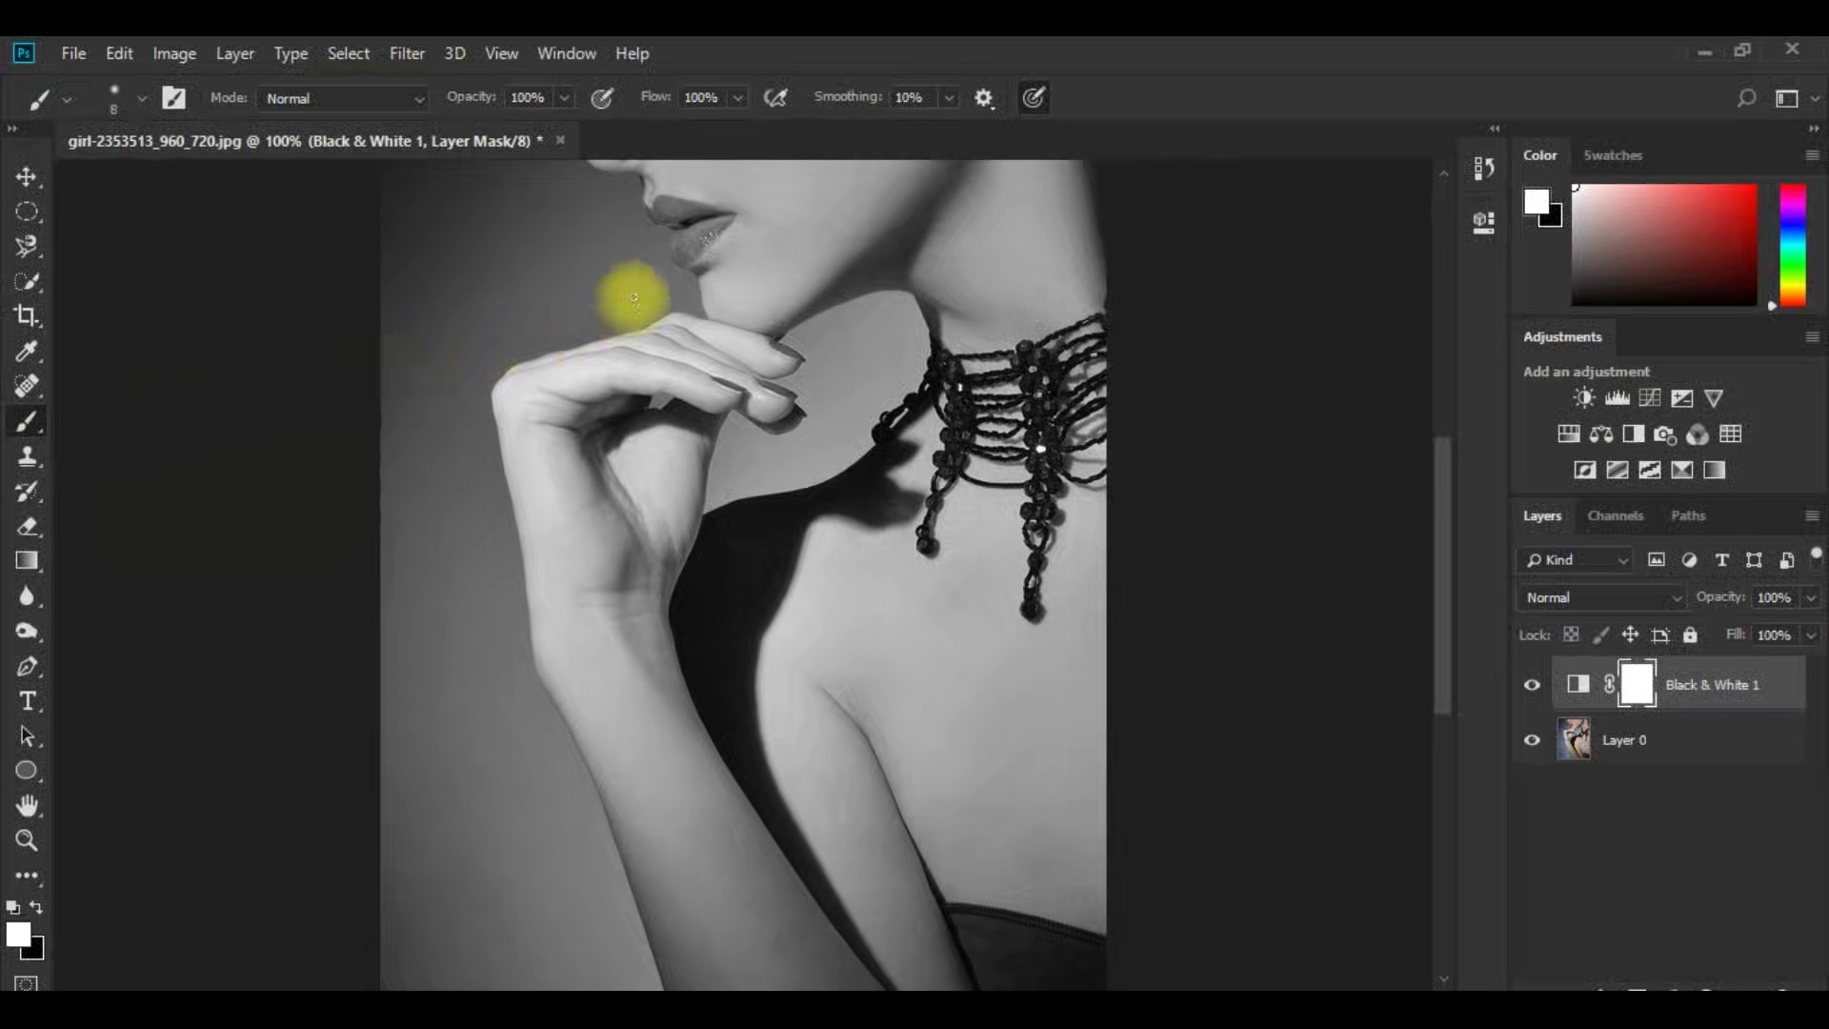
pyautogui.press('z')
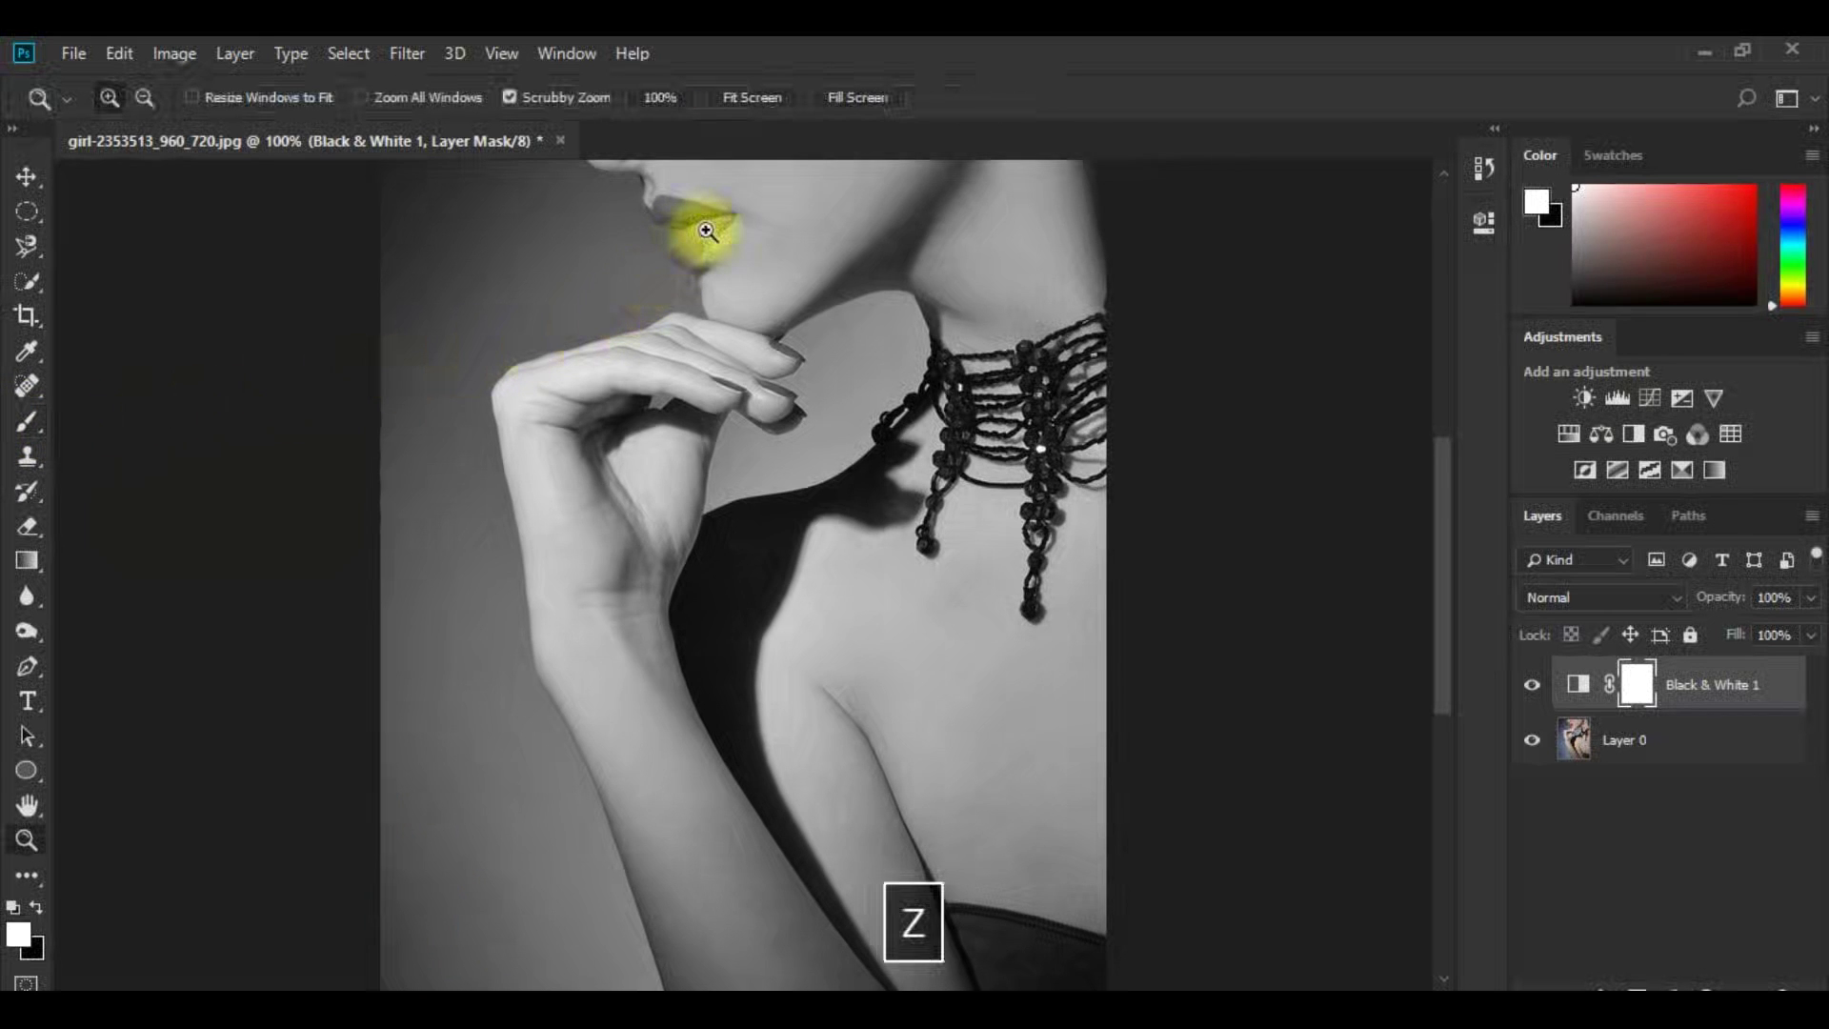
pyautogui.click(694, 216)
pyautogui.click(691, 211)
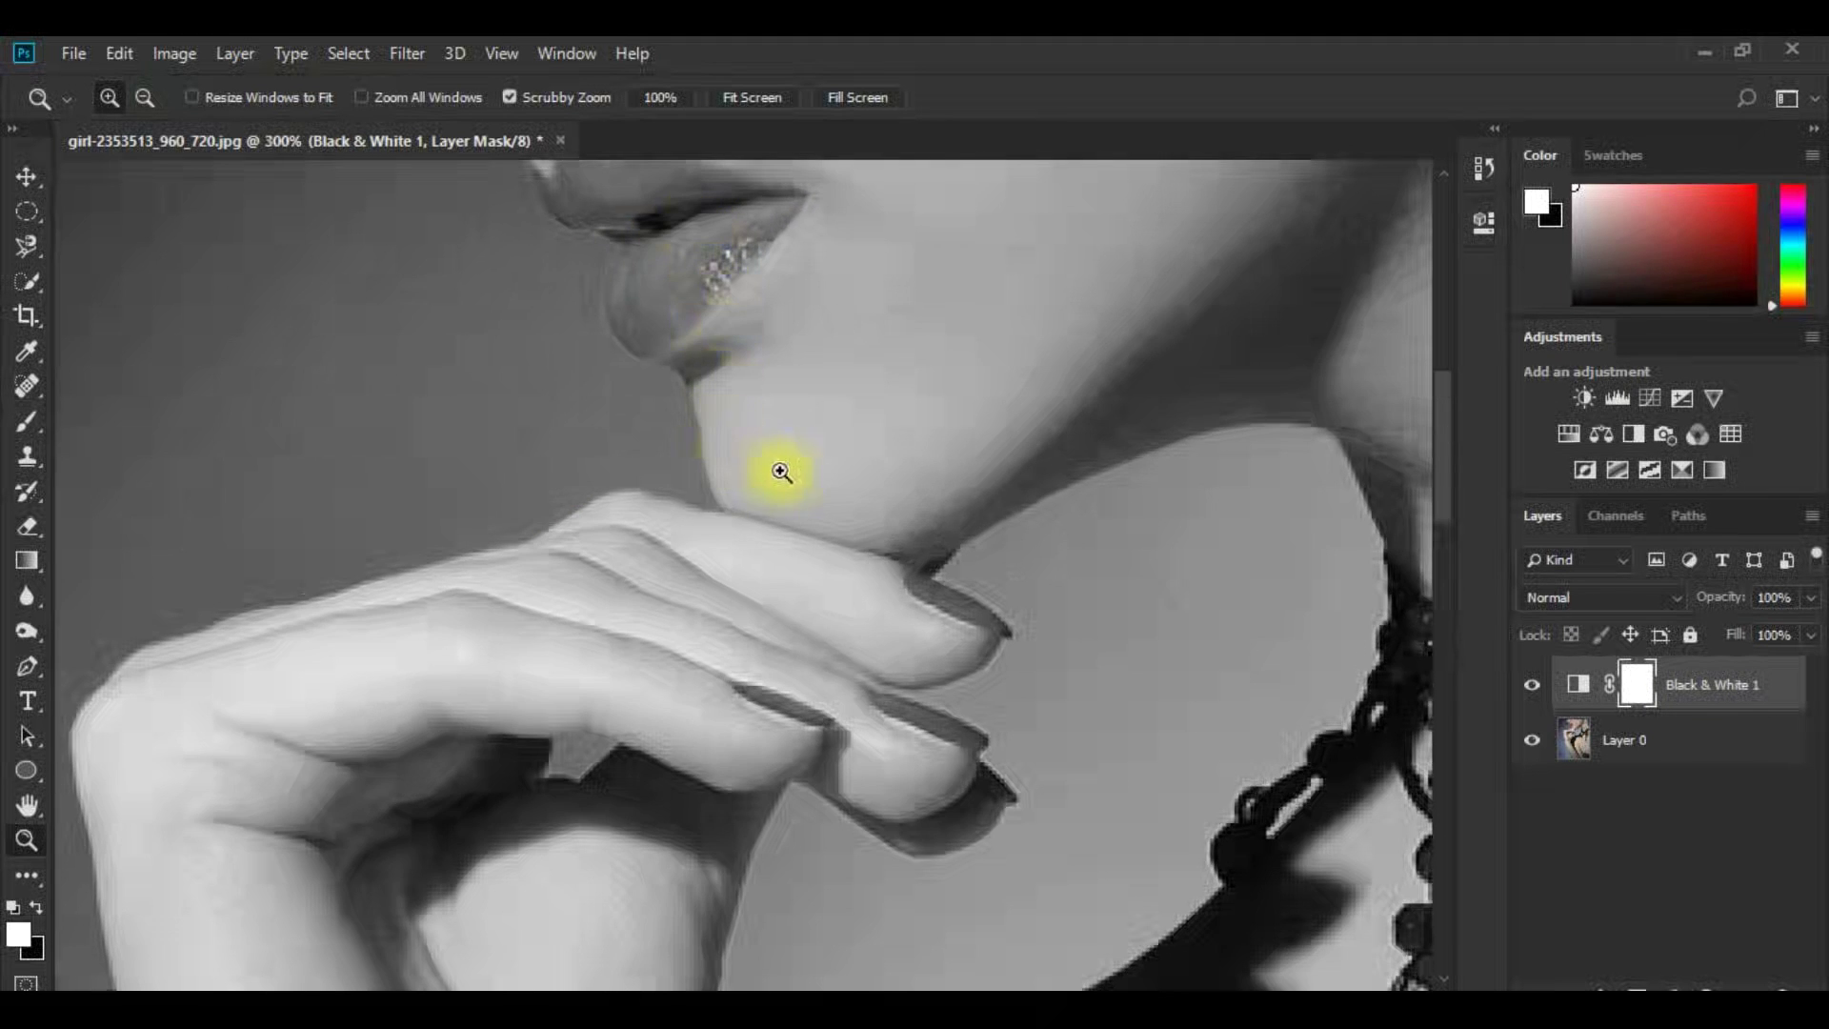
pyautogui.scroll(1, 752, 436)
pyautogui.scroll(2, 663, 420)
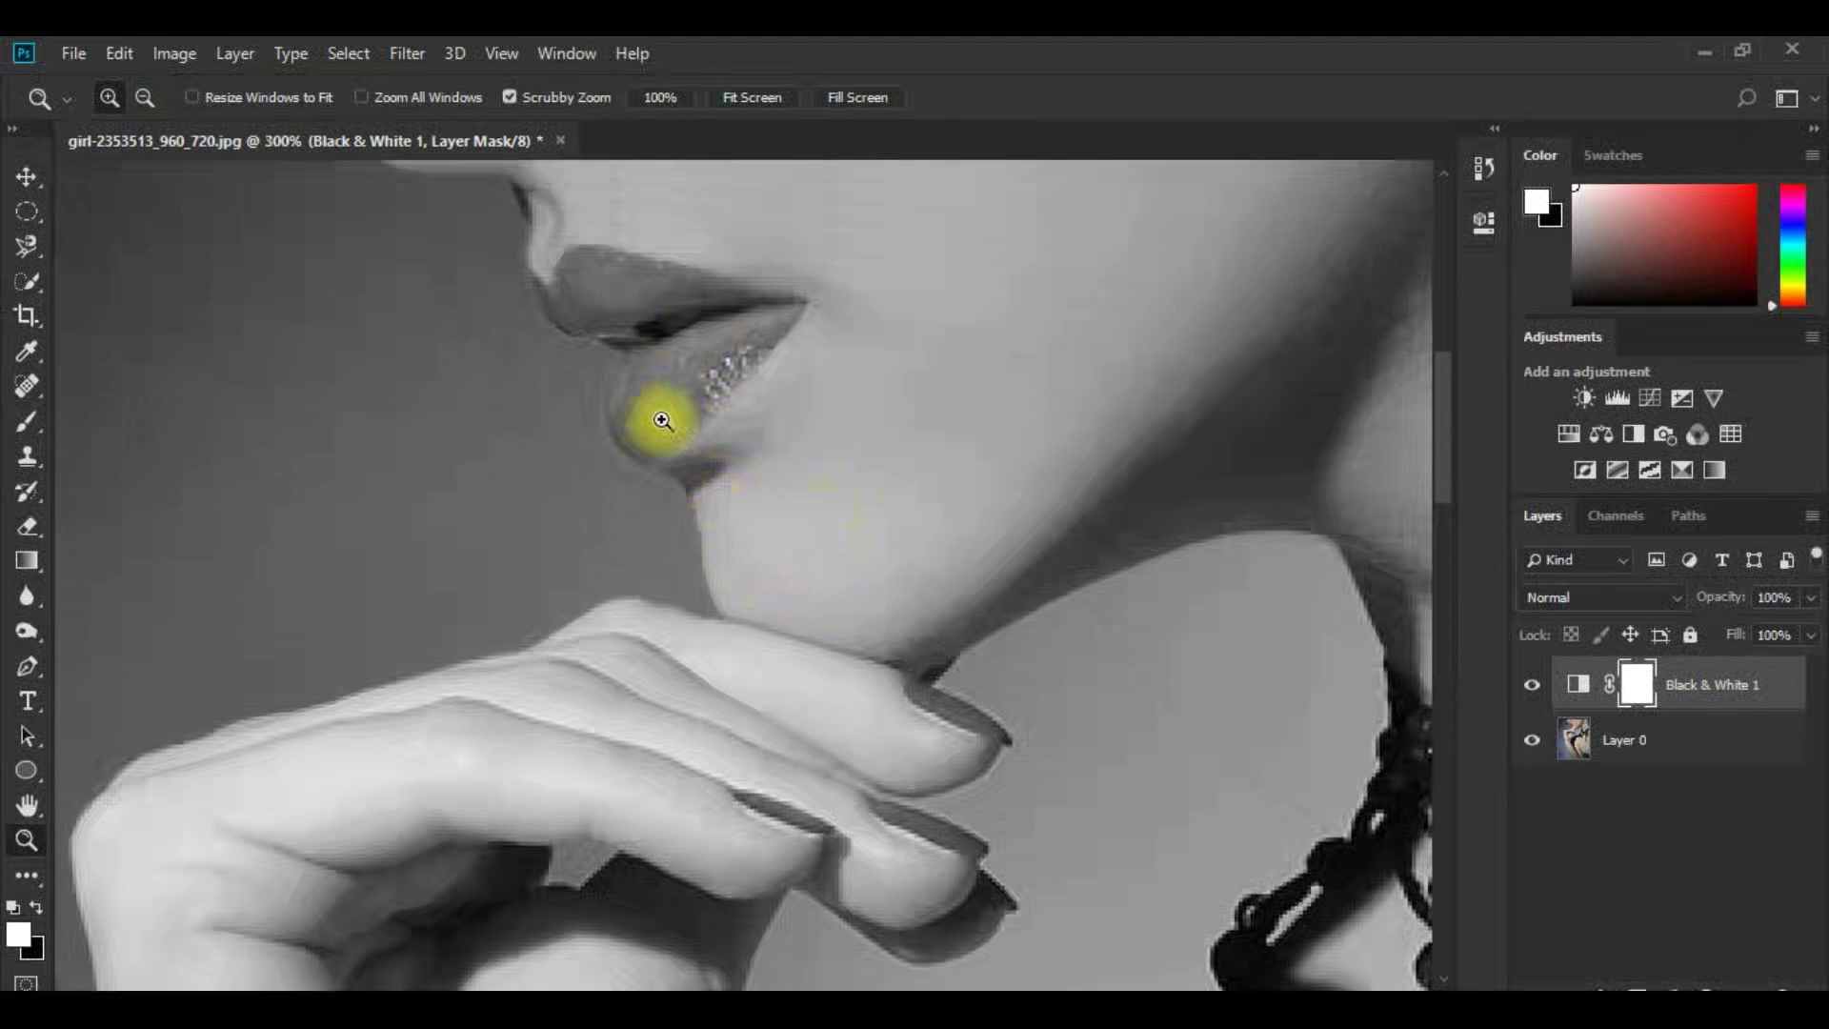
pyautogui.click(605, 340)
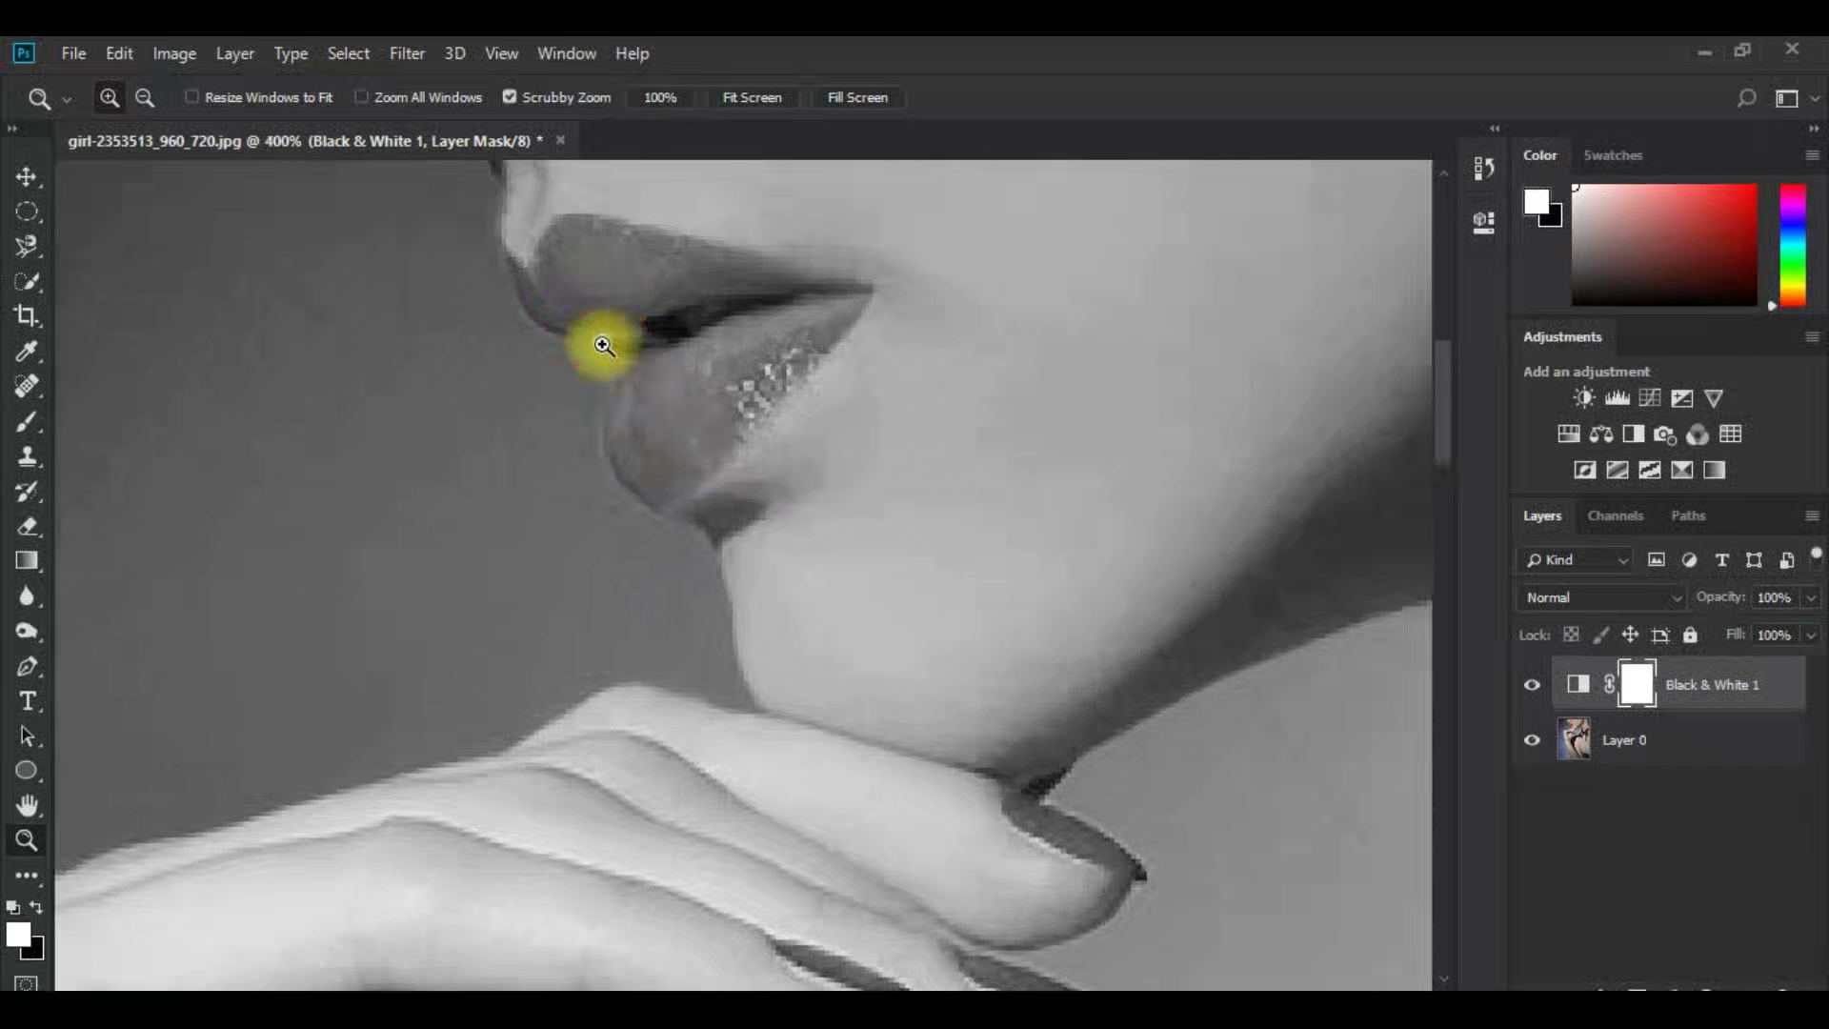
pyautogui.scroll(1, 609, 366)
pyautogui.scroll(1, 610, 377)
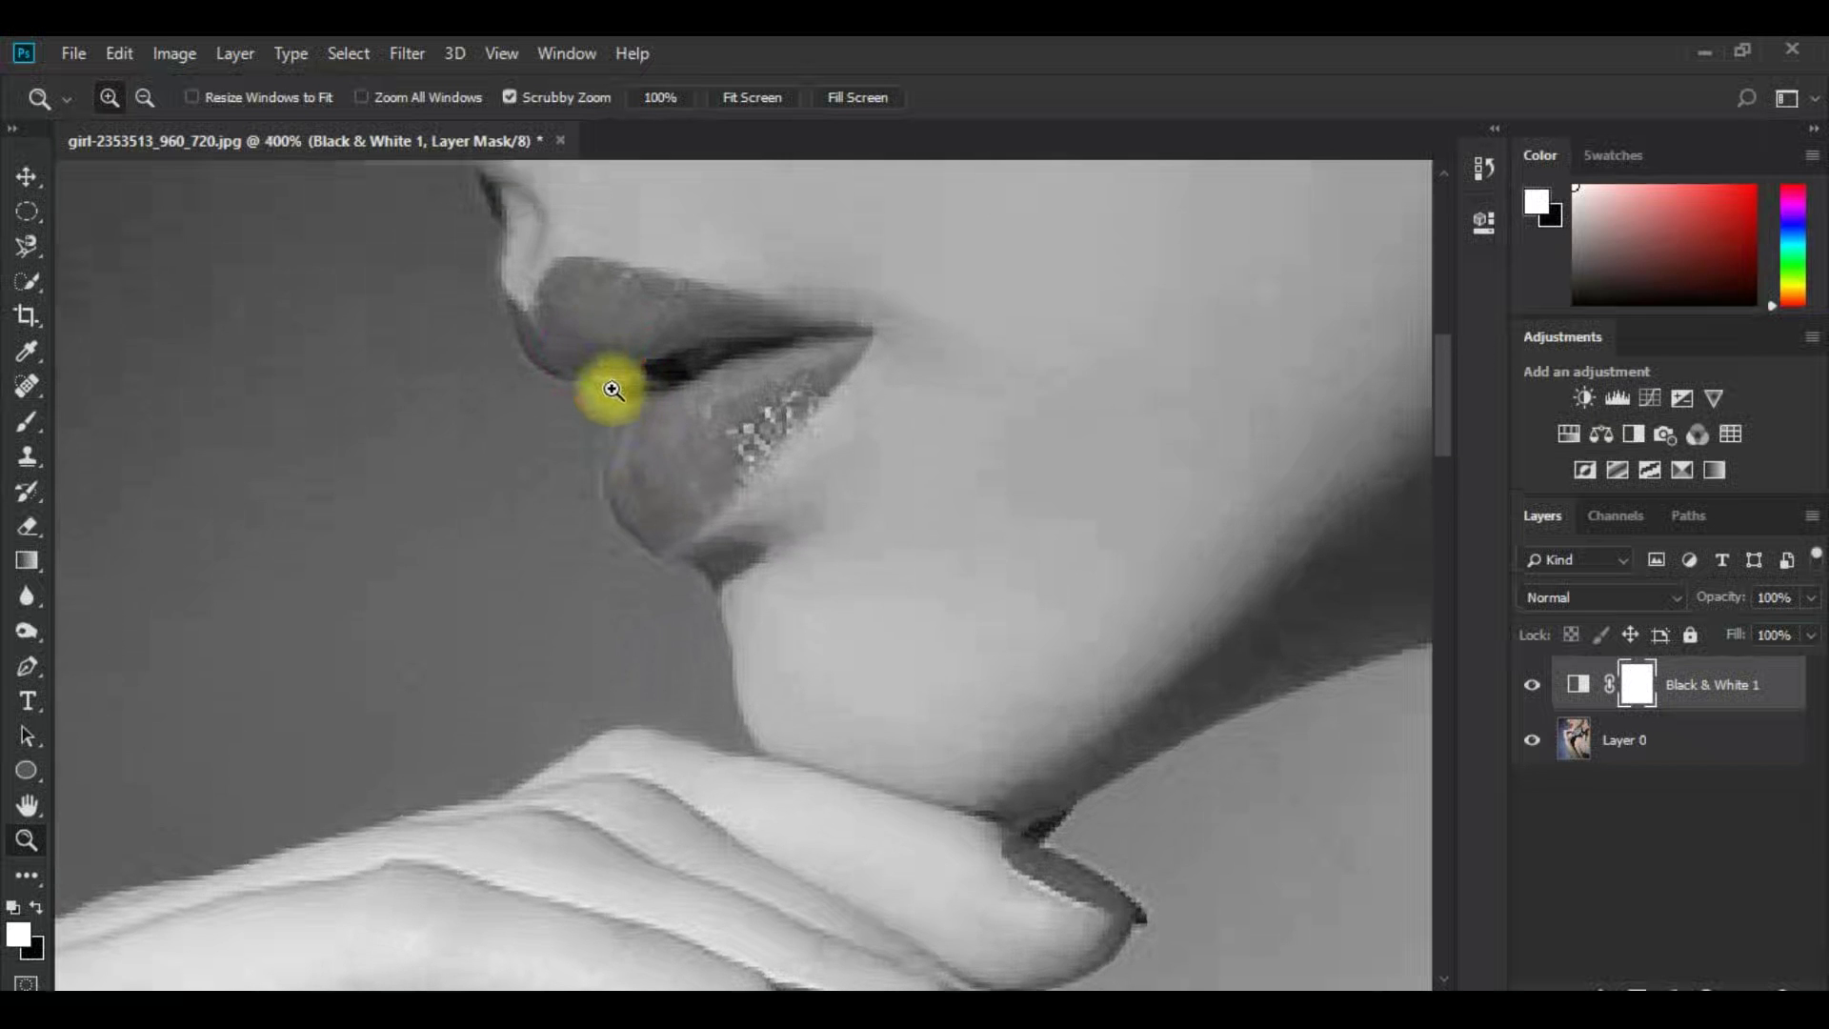
pyautogui.click(27, 419)
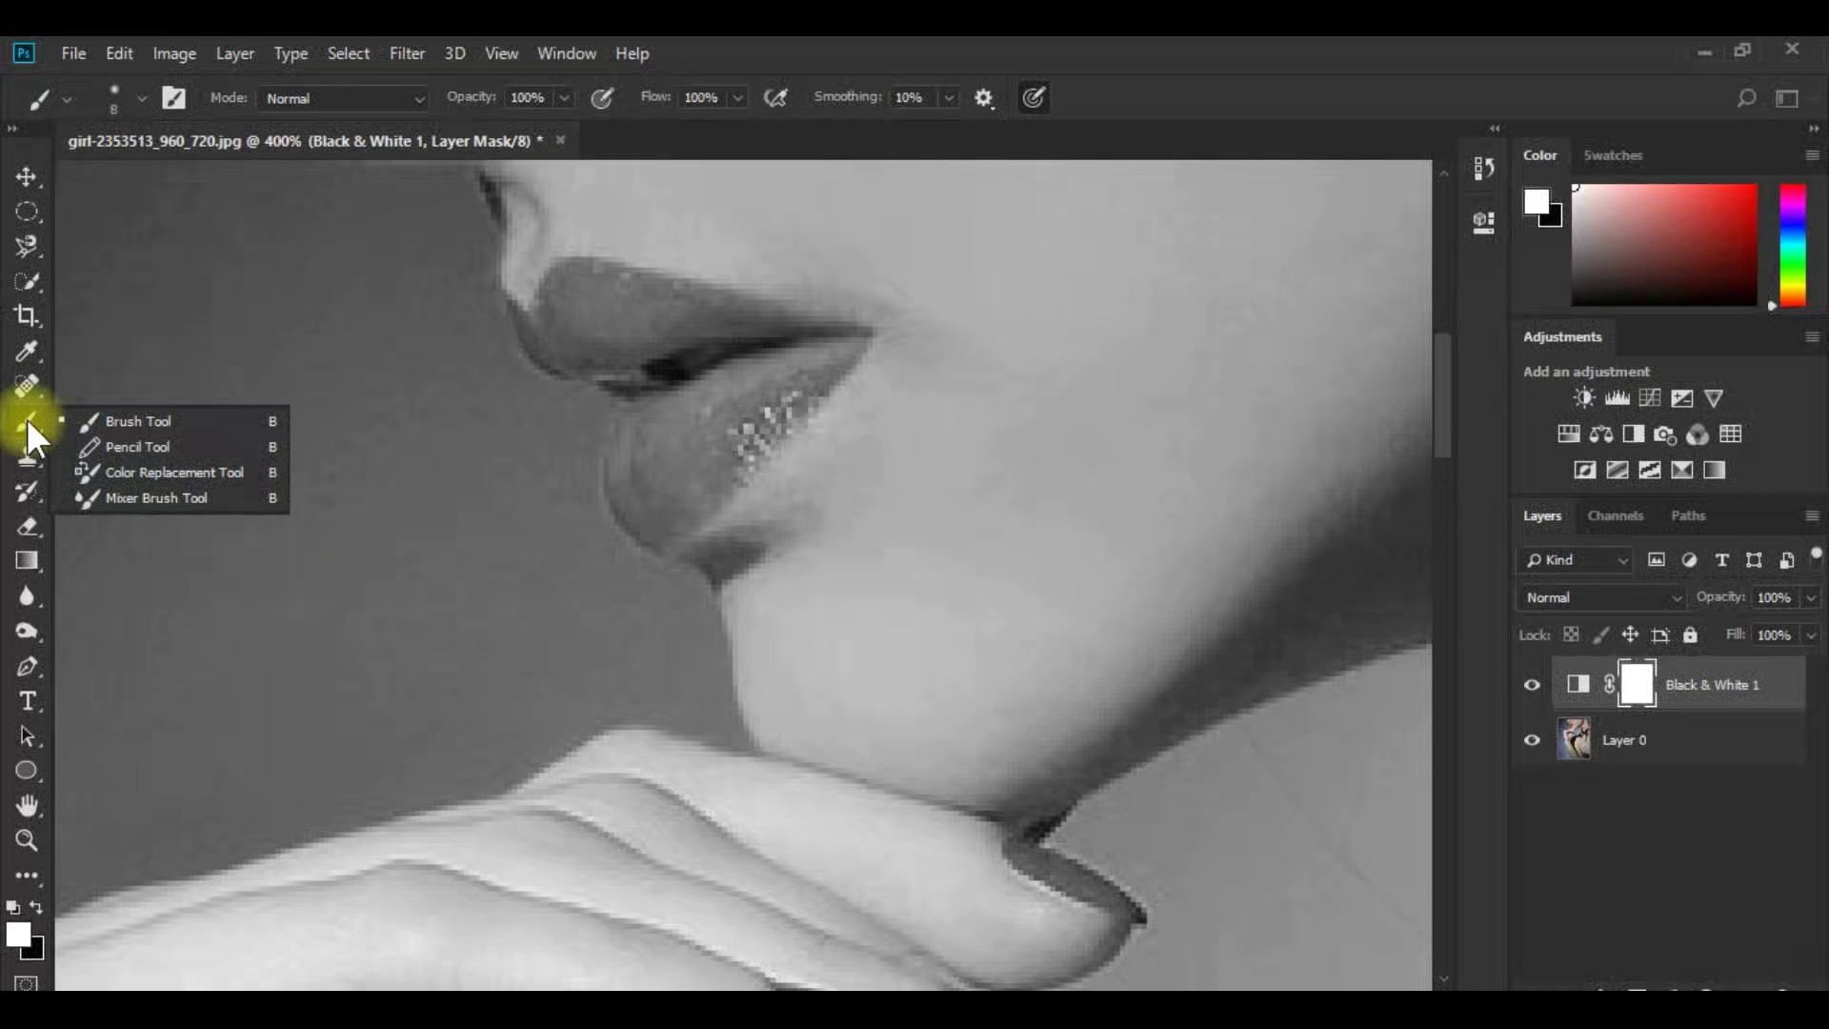
pyautogui.click(134, 420)
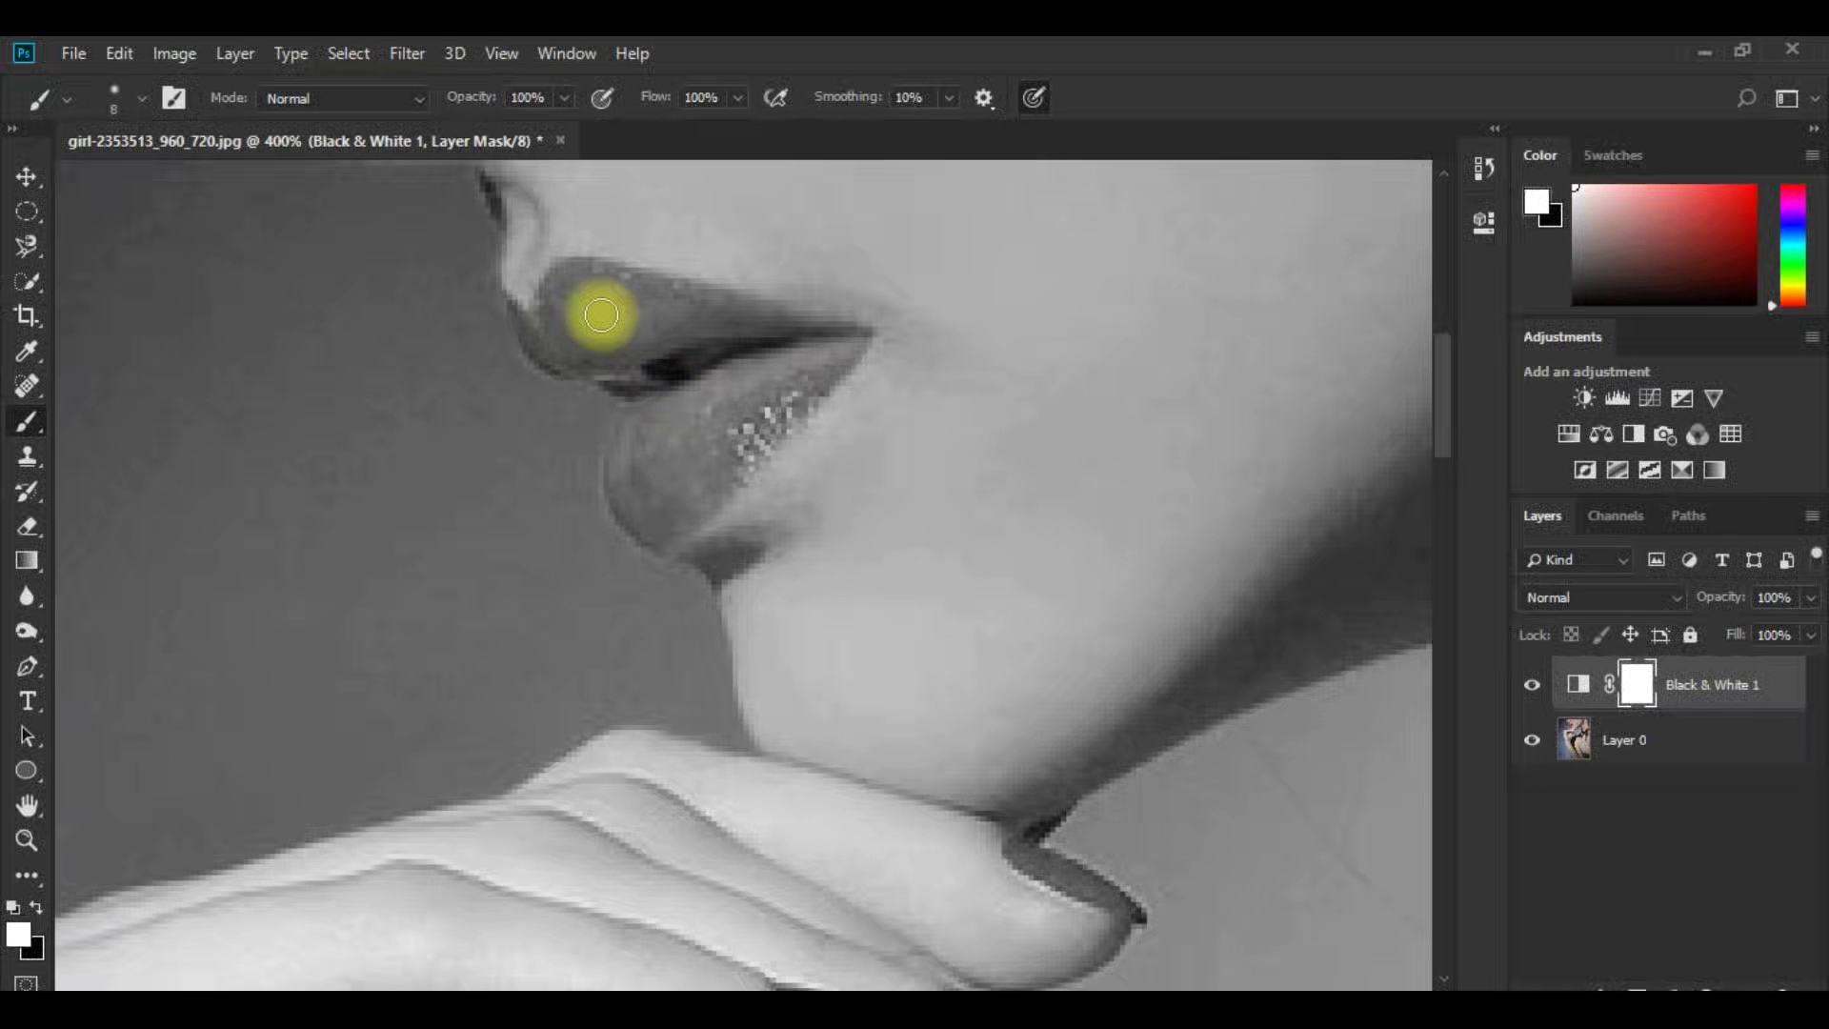
pyautogui.press('x')
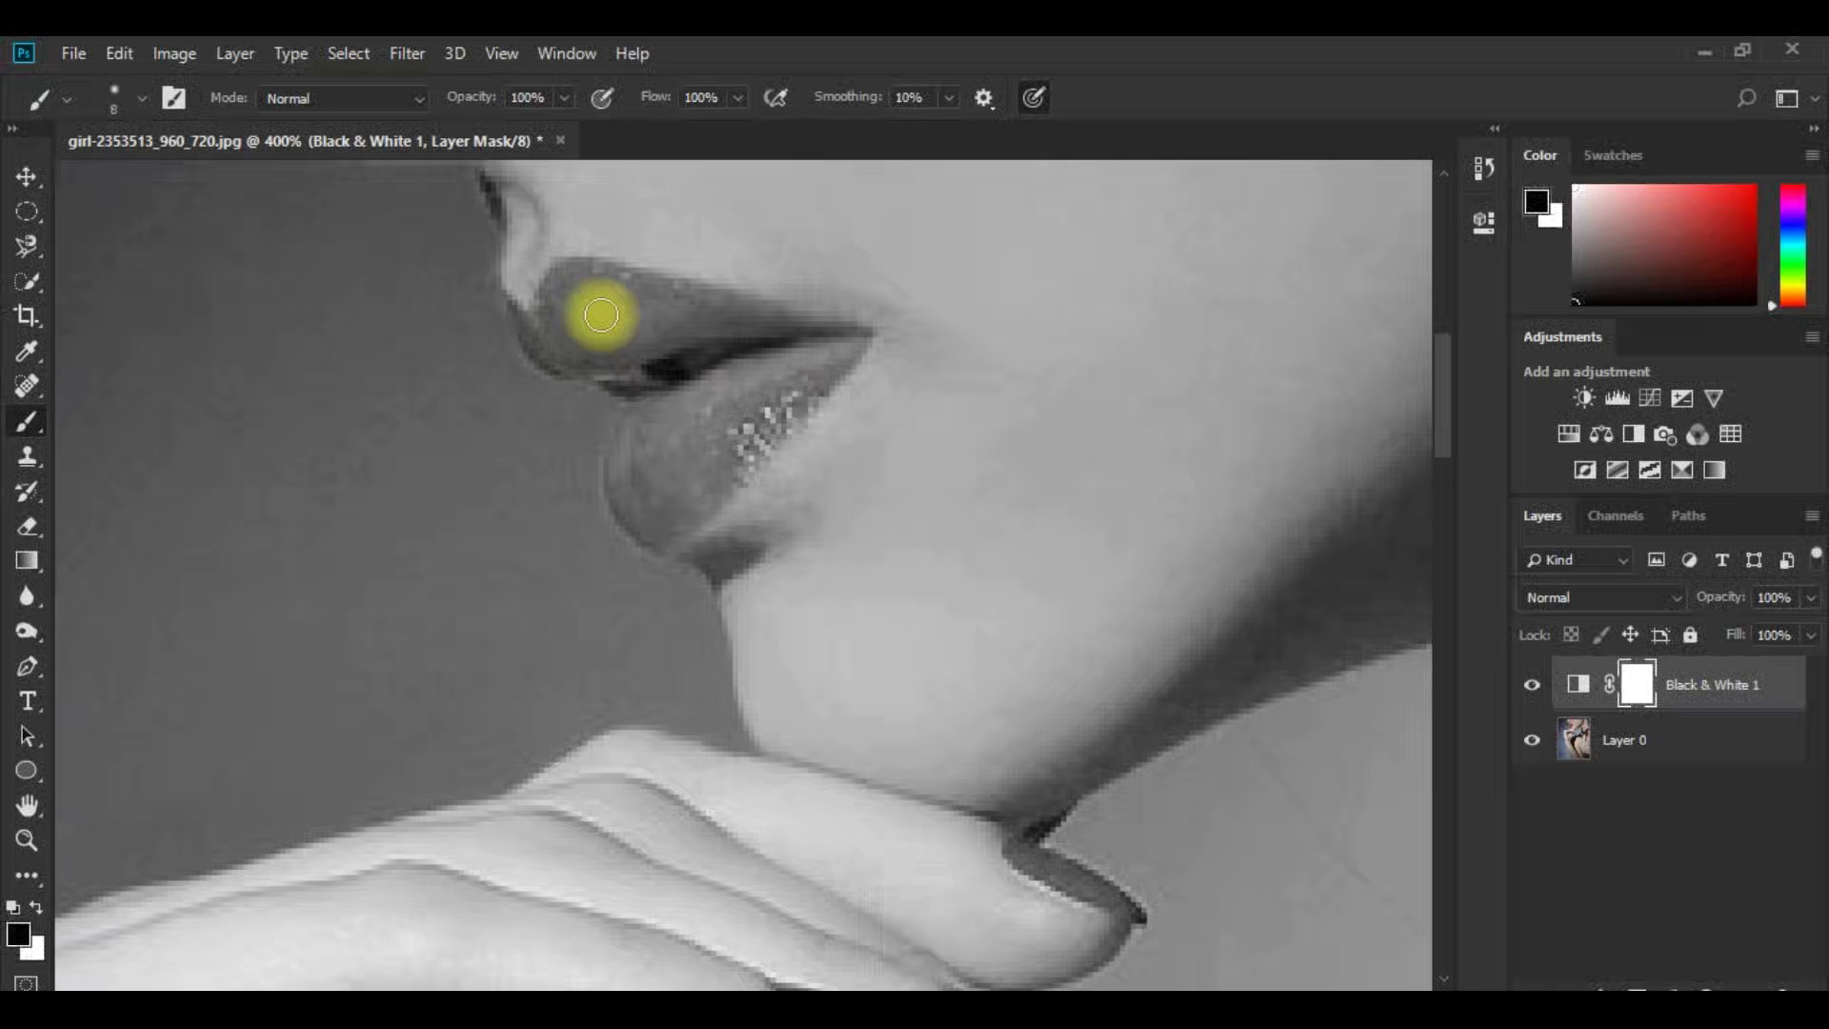
pyautogui.moveTo(603, 318); pyautogui.dragTo(630, 326)
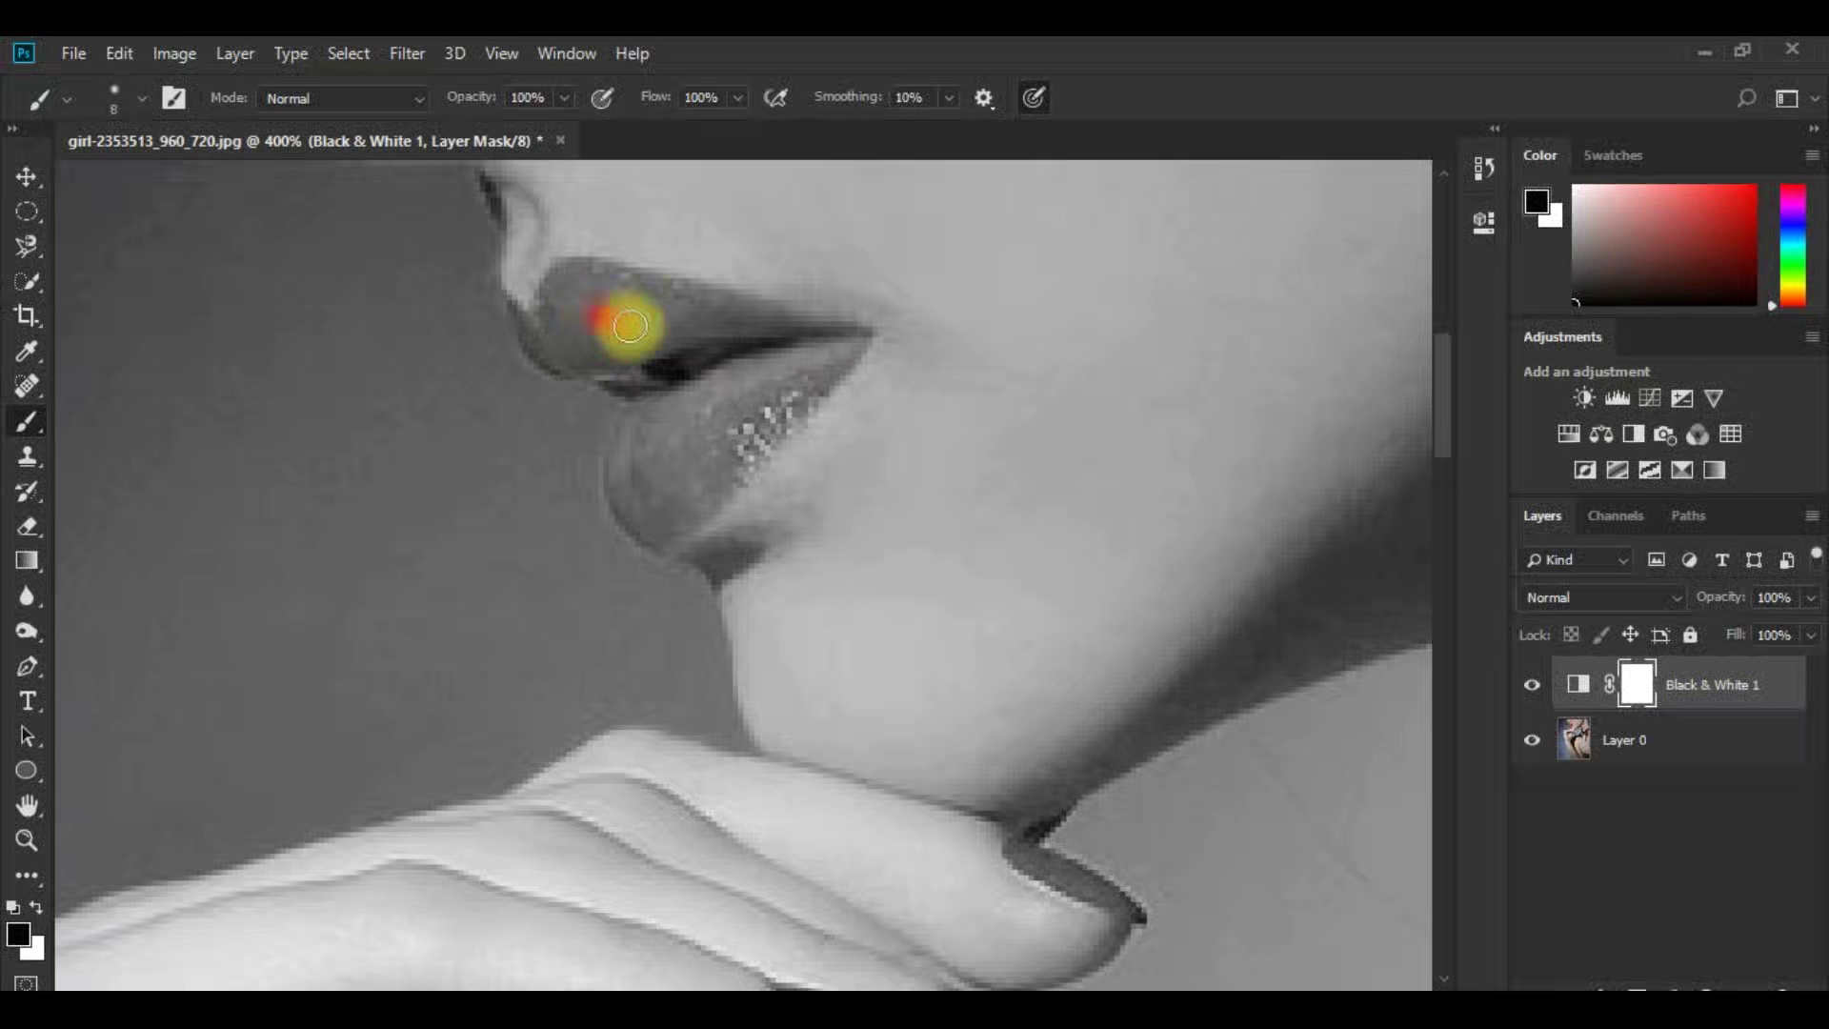
pyautogui.press(']')
pyautogui.press(']')
pyautogui.press(']')
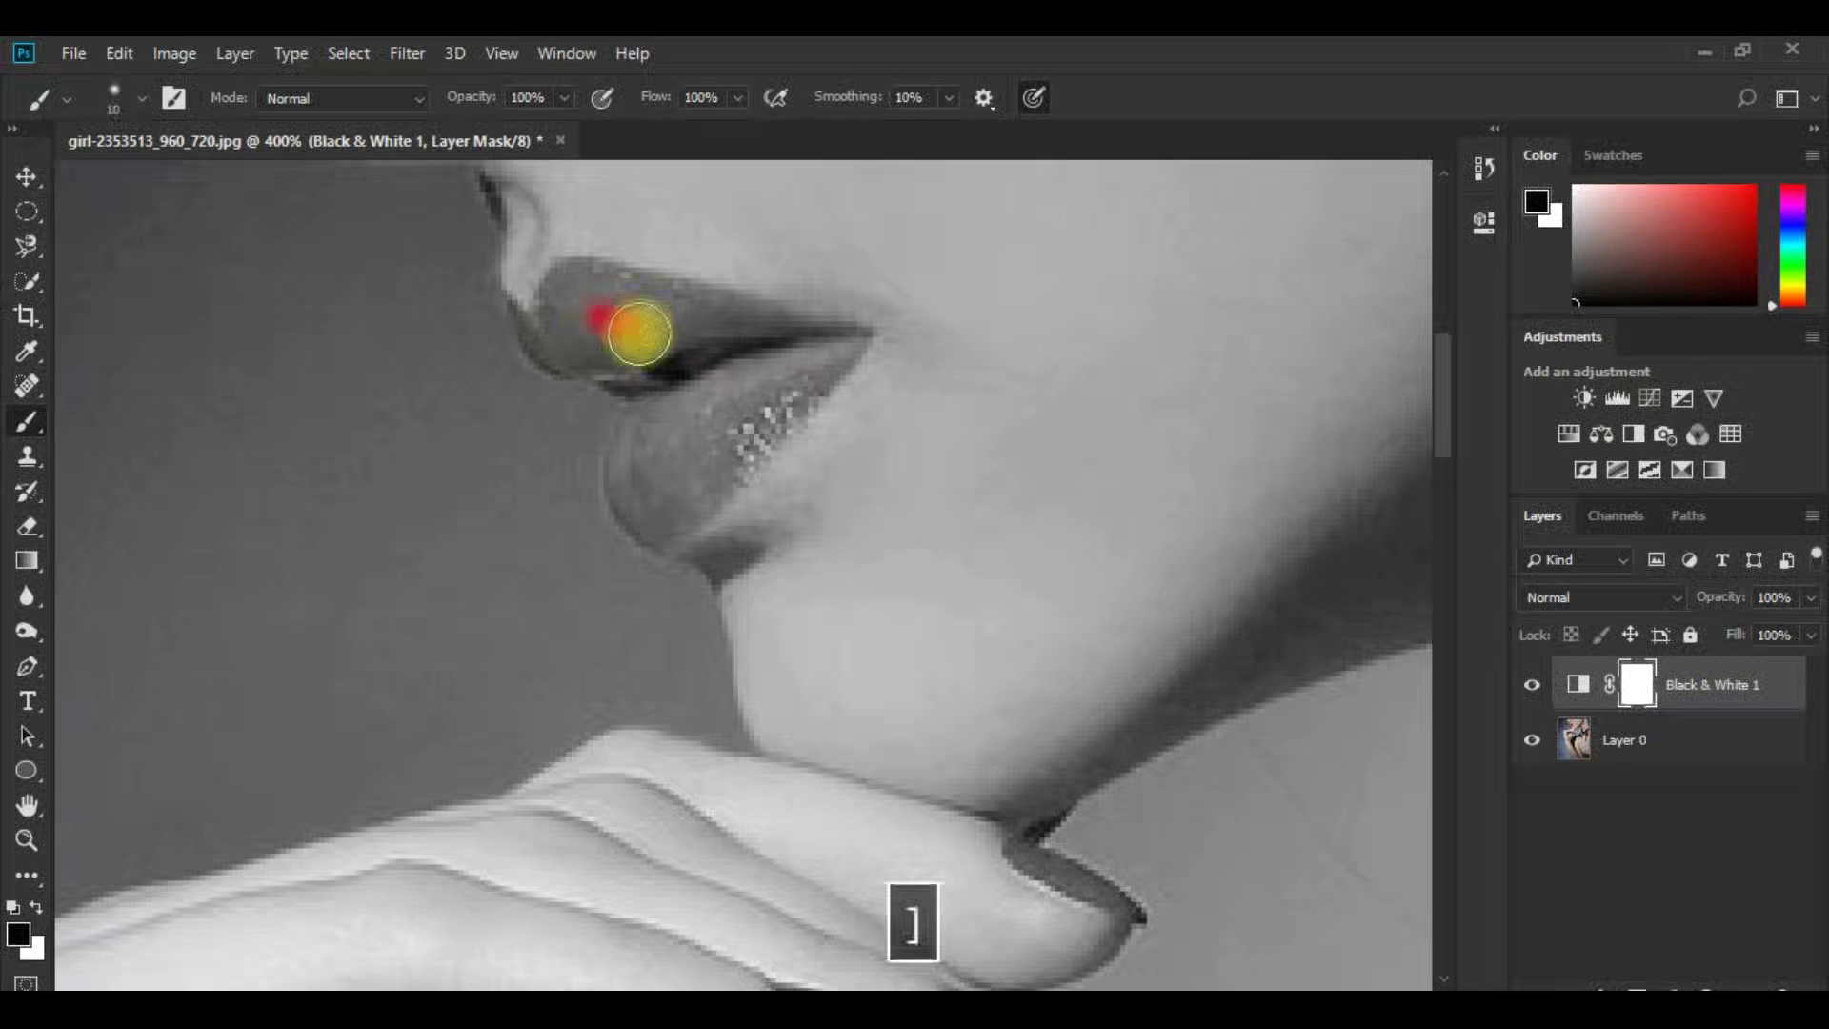
pyautogui.moveTo(597, 332)
pyautogui.mouseDown()
pyautogui.moveTo(693, 403)
pyautogui.moveTo(748, 388)
pyautogui.moveTo(718, 447)
pyautogui.moveTo(778, 376)
pyautogui.moveTo(649, 465)
pyautogui.moveTo(647, 497)
pyautogui.moveTo(675, 478)
pyautogui.moveTo(661, 503)
pyautogui.moveTo(713, 465)
pyautogui.moveTo(658, 514)
pyautogui.moveTo(639, 469)
pyautogui.moveTo(676, 439)
pyautogui.moveTo(660, 429)
pyautogui.moveTo(646, 455)
pyautogui.moveTo(730, 426)
pyautogui.moveTo(802, 363)
pyautogui.moveTo(651, 353)
pyautogui.moveTo(765, 362)
pyautogui.moveTo(572, 296)
pyautogui.moveTo(573, 328)
pyautogui.moveTo(603, 299)
pyautogui.moveTo(760, 343)
pyautogui.moveTo(600, 351)
pyautogui.moveTo(672, 360)
pyautogui.mouseUp()
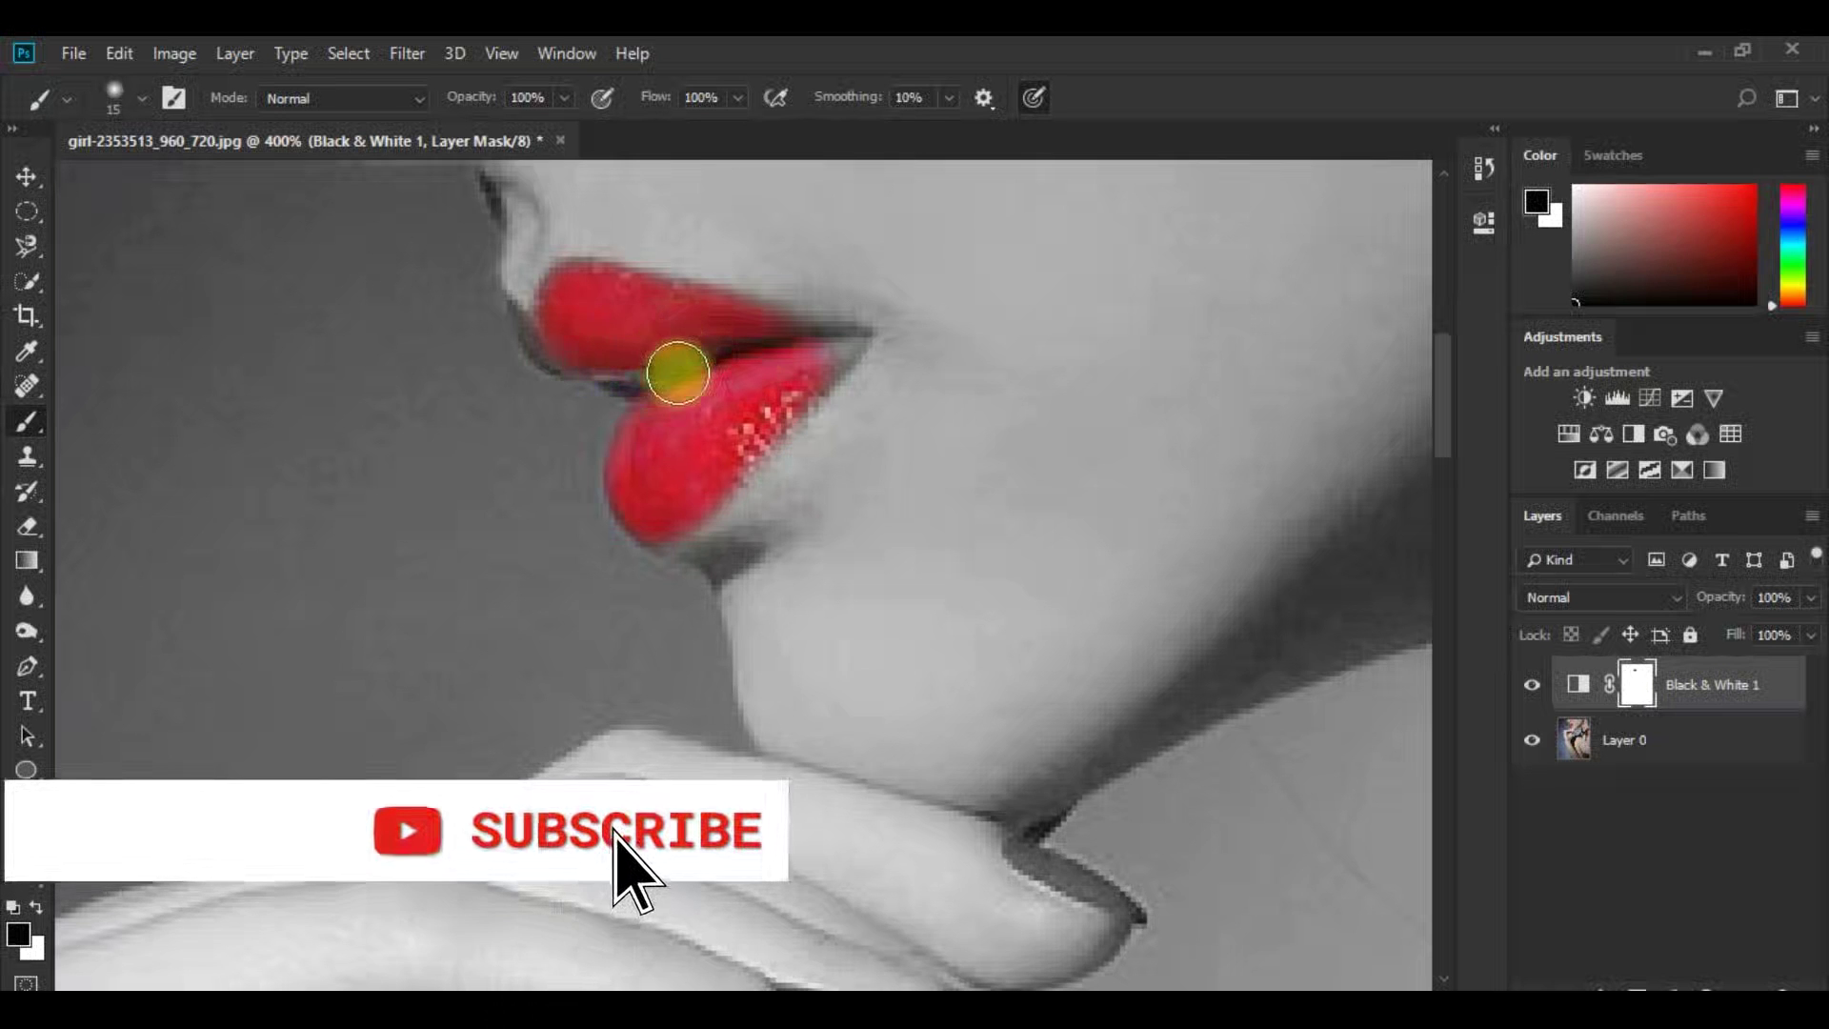
# Step: Reveal the remaining red at the corner of the mouth with a fine black brush, down to 3 px, on the mask
pyautogui.scroll(3, 673, 368)
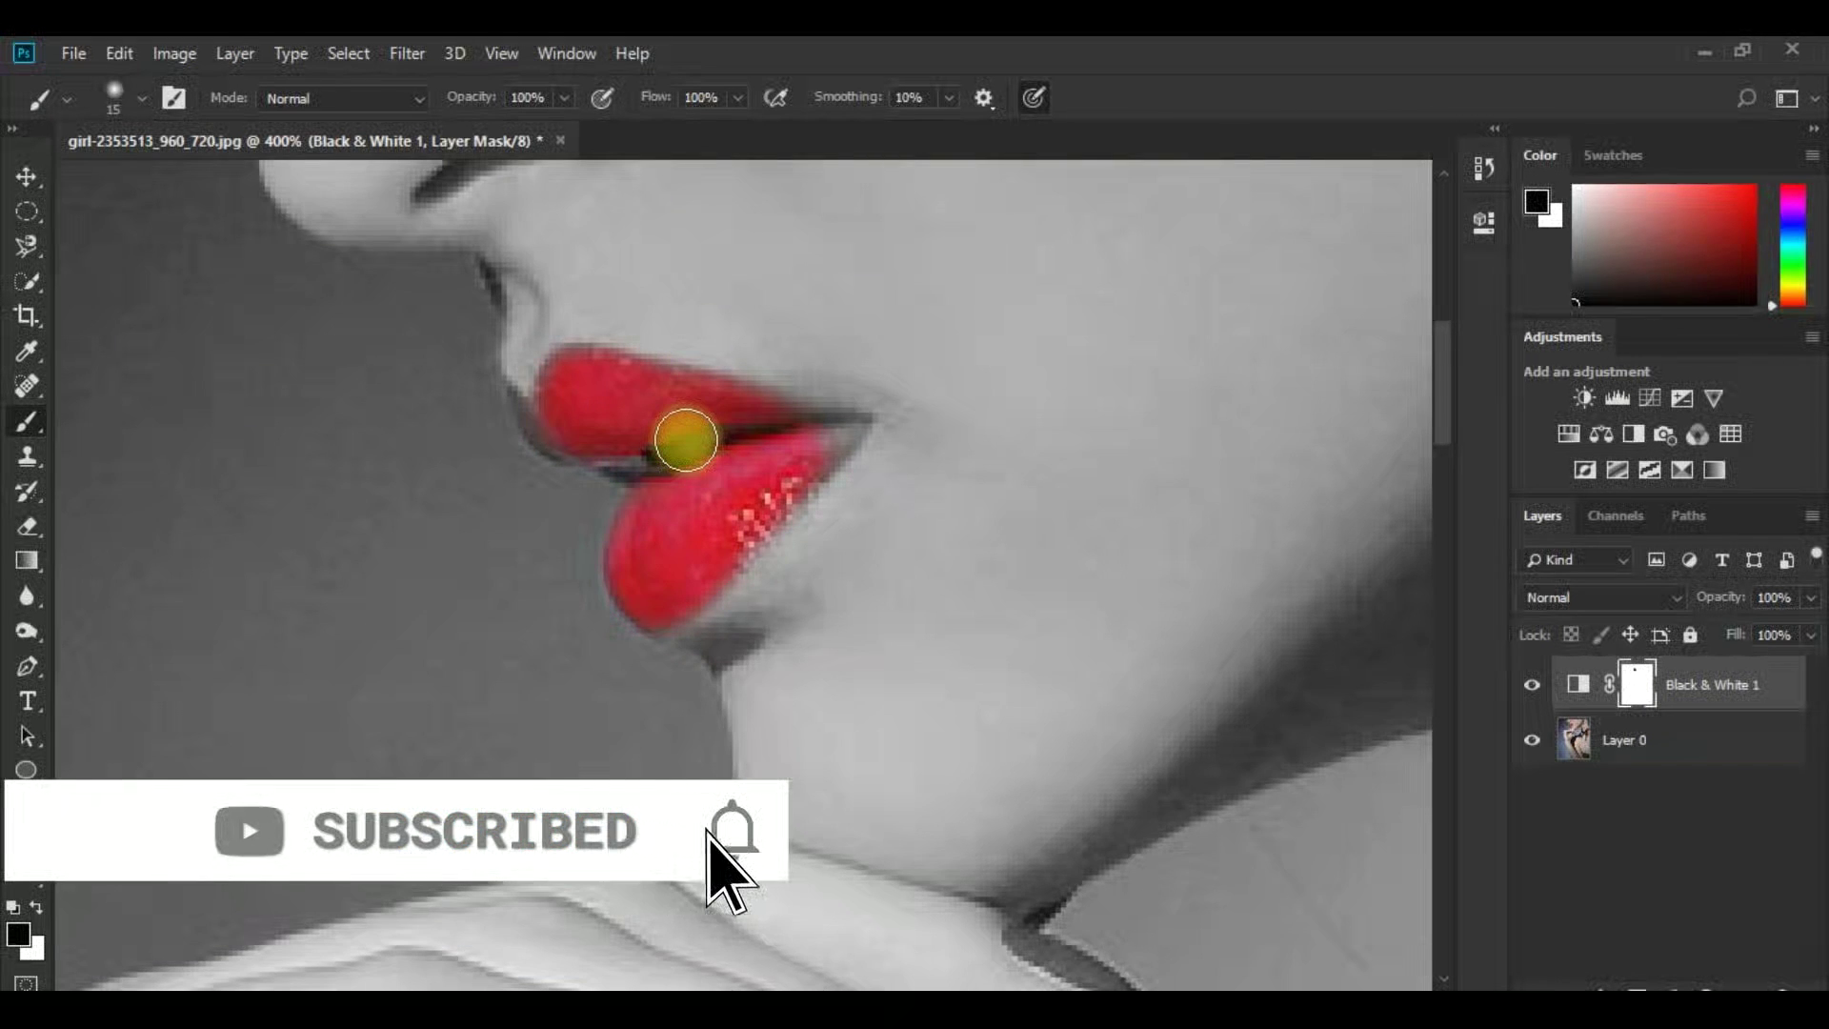
pyautogui.press('[')
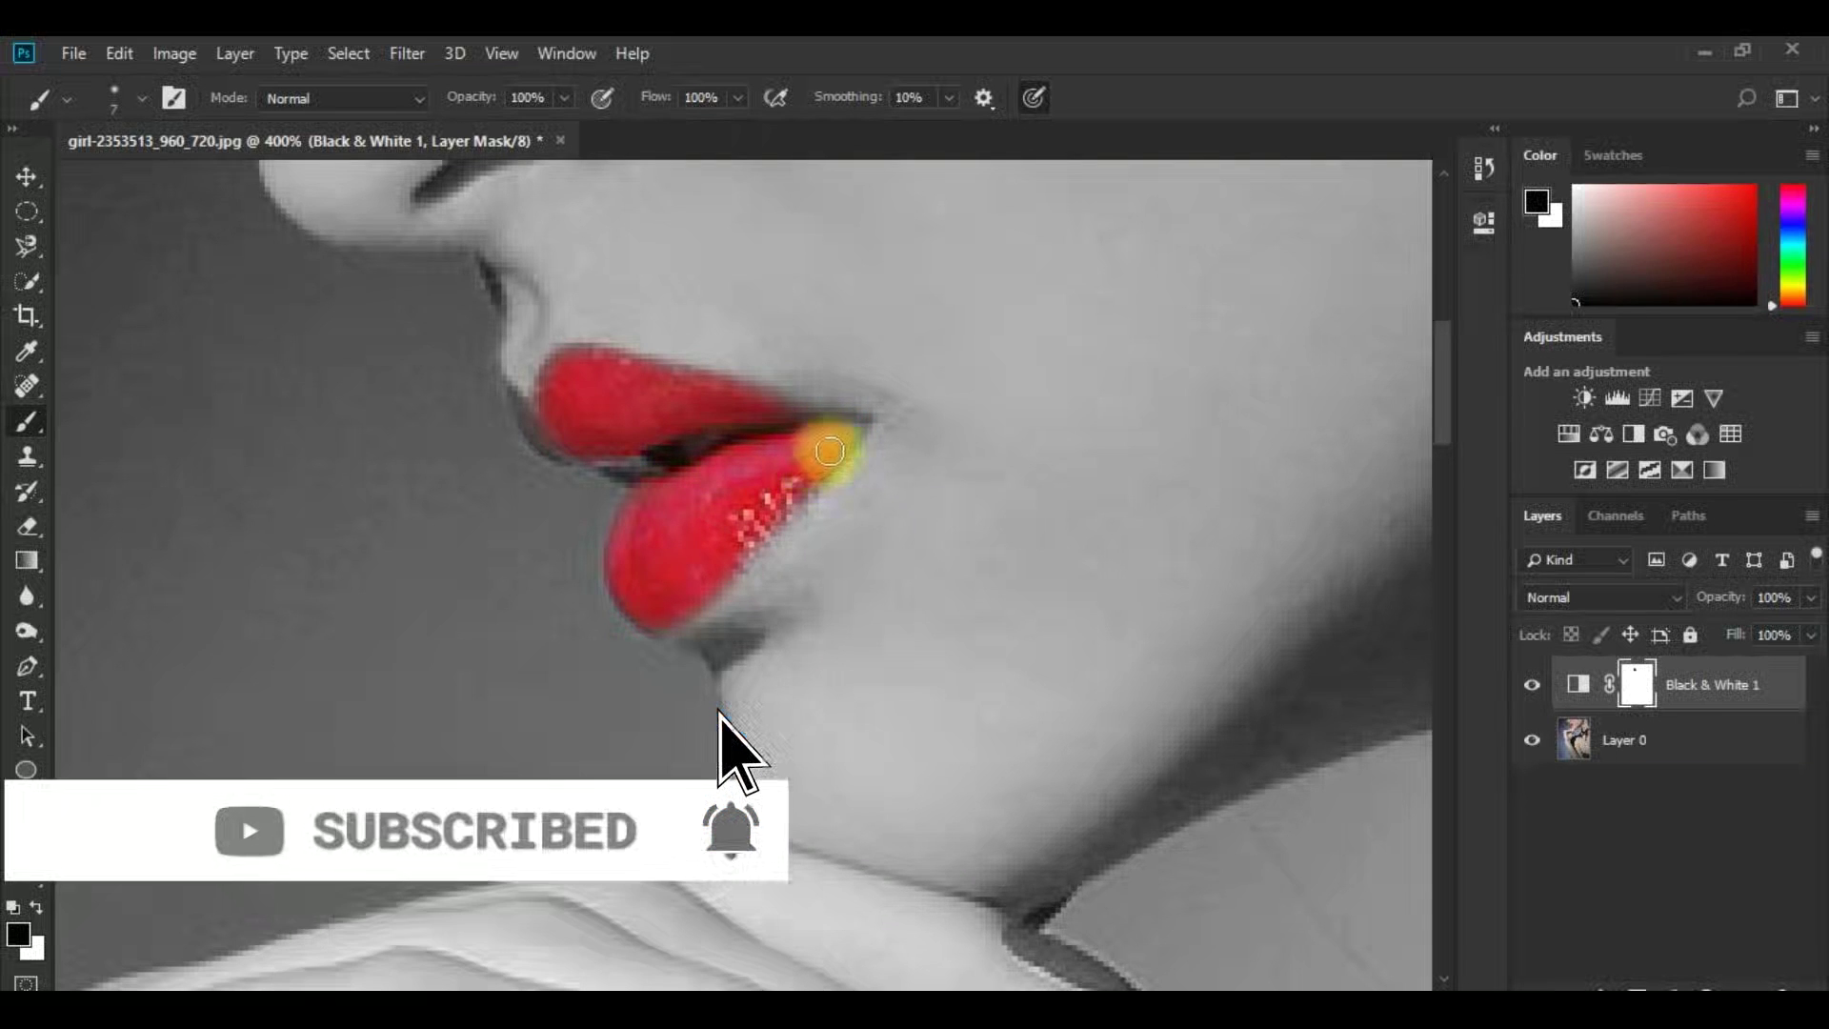
pyautogui.press('[')
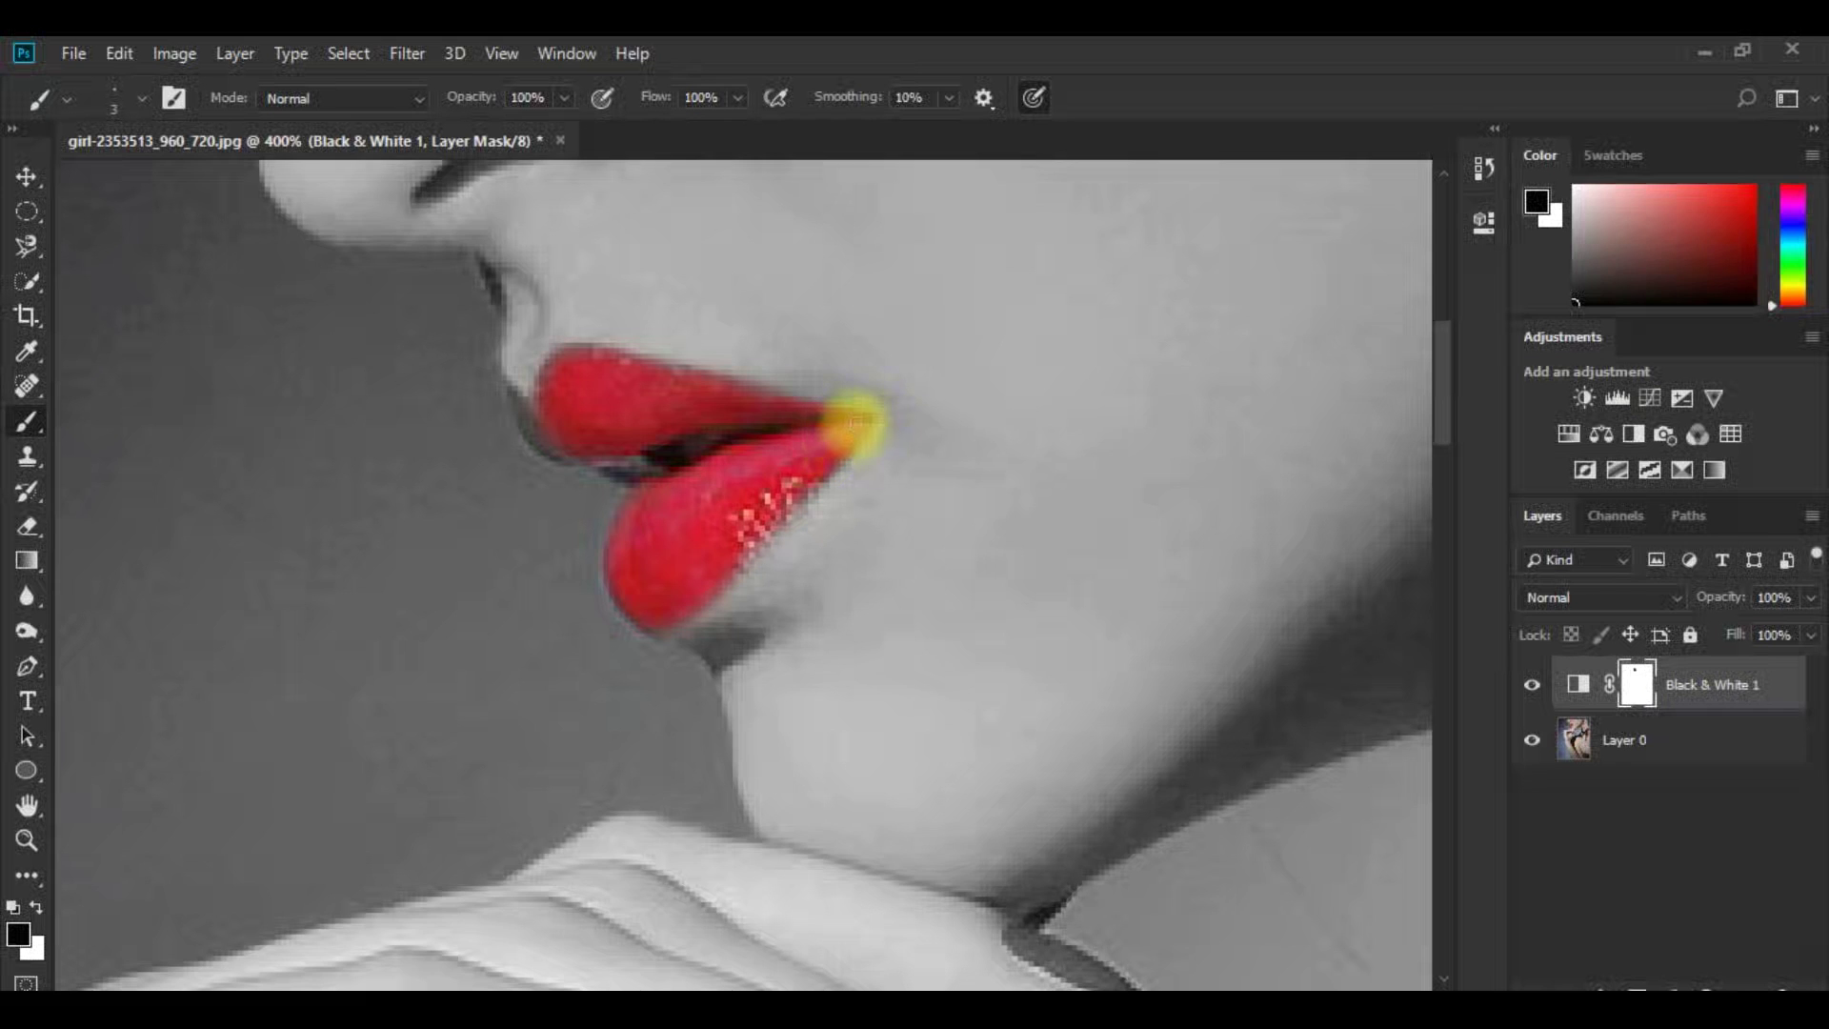
pyautogui.moveTo(862, 419)
pyautogui.mouseDown()
pyautogui.moveTo(707, 498)
pyautogui.moveTo(796, 446)
pyautogui.moveTo(667, 590)
pyautogui.moveTo(631, 583)
pyautogui.moveTo(661, 604)
pyautogui.moveTo(673, 544)
pyautogui.moveTo(661, 551)
pyautogui.mouseUp()
# Step: Paint black on the mask over the front tip of the upper lip with a 7 px, then 3 px brush to reveal its red
pyautogui.press('[')
pyautogui.press('z')
pyautogui.click(661, 551)
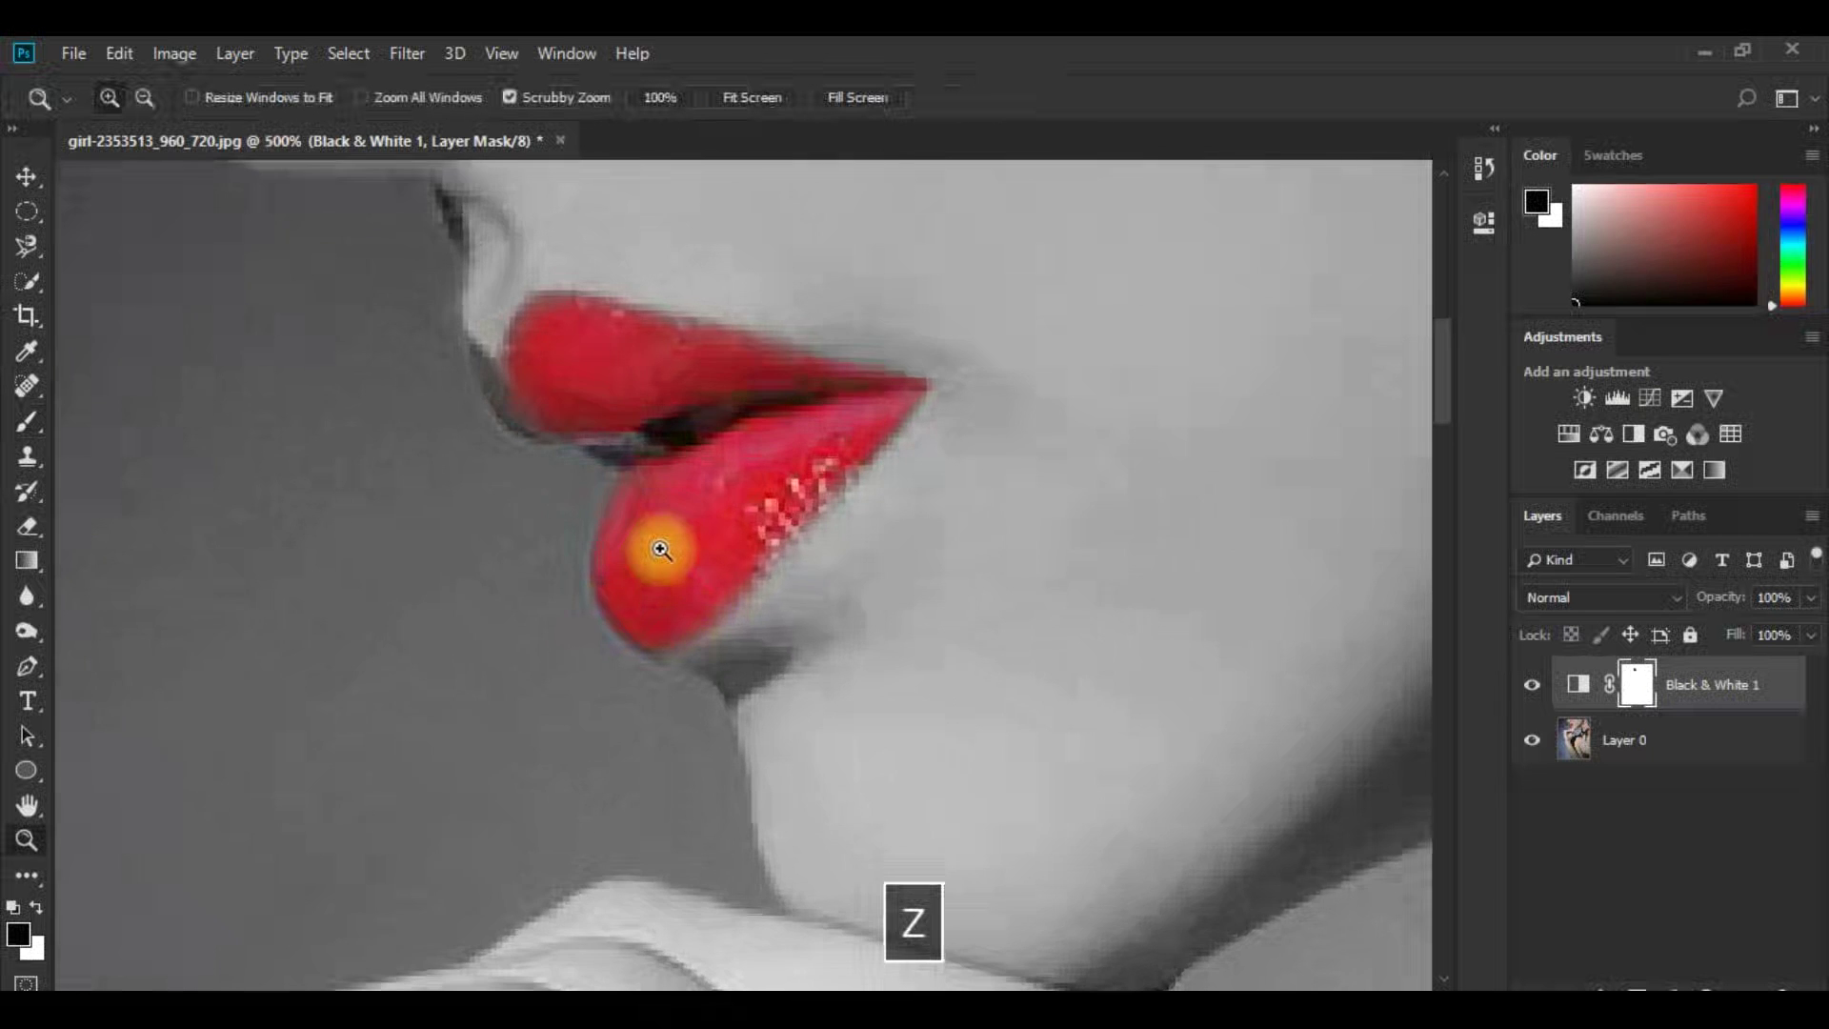
pyautogui.click(661, 550)
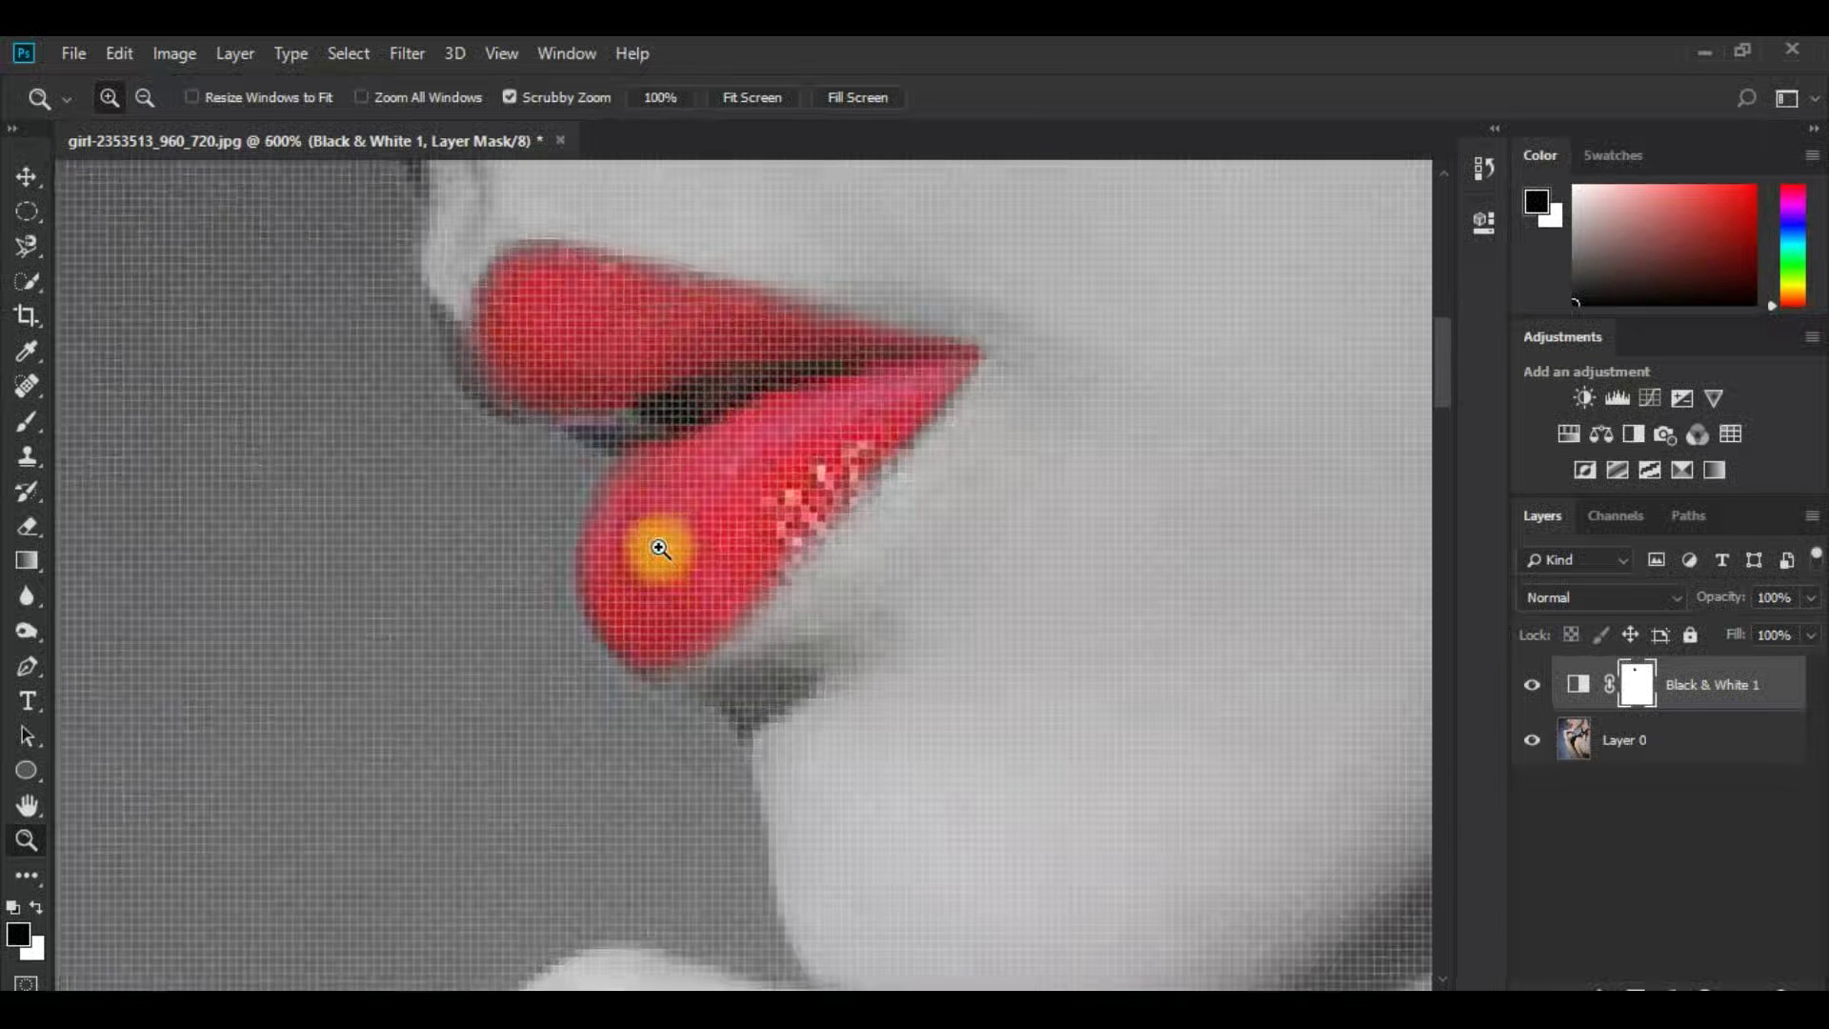
pyautogui.keyDown('alt'); pyautogui.click(660, 548); pyautogui.keyUp('alt')
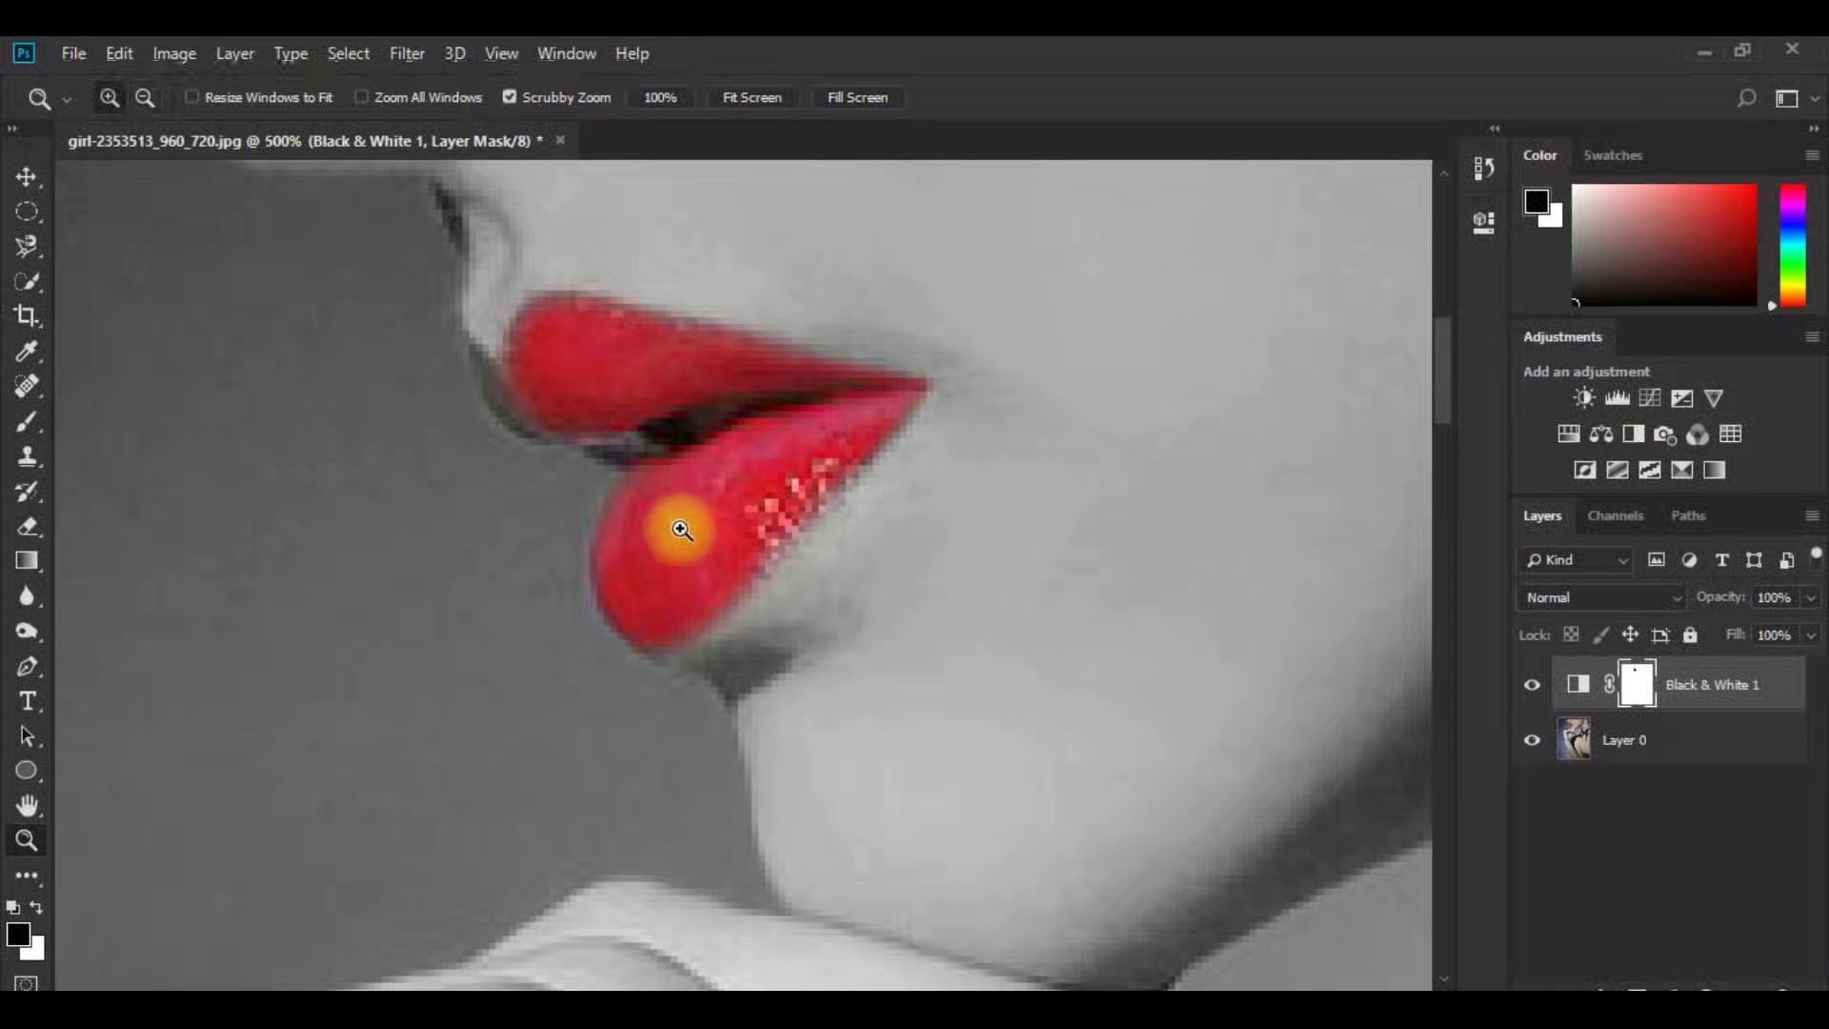
pyautogui.press('b')
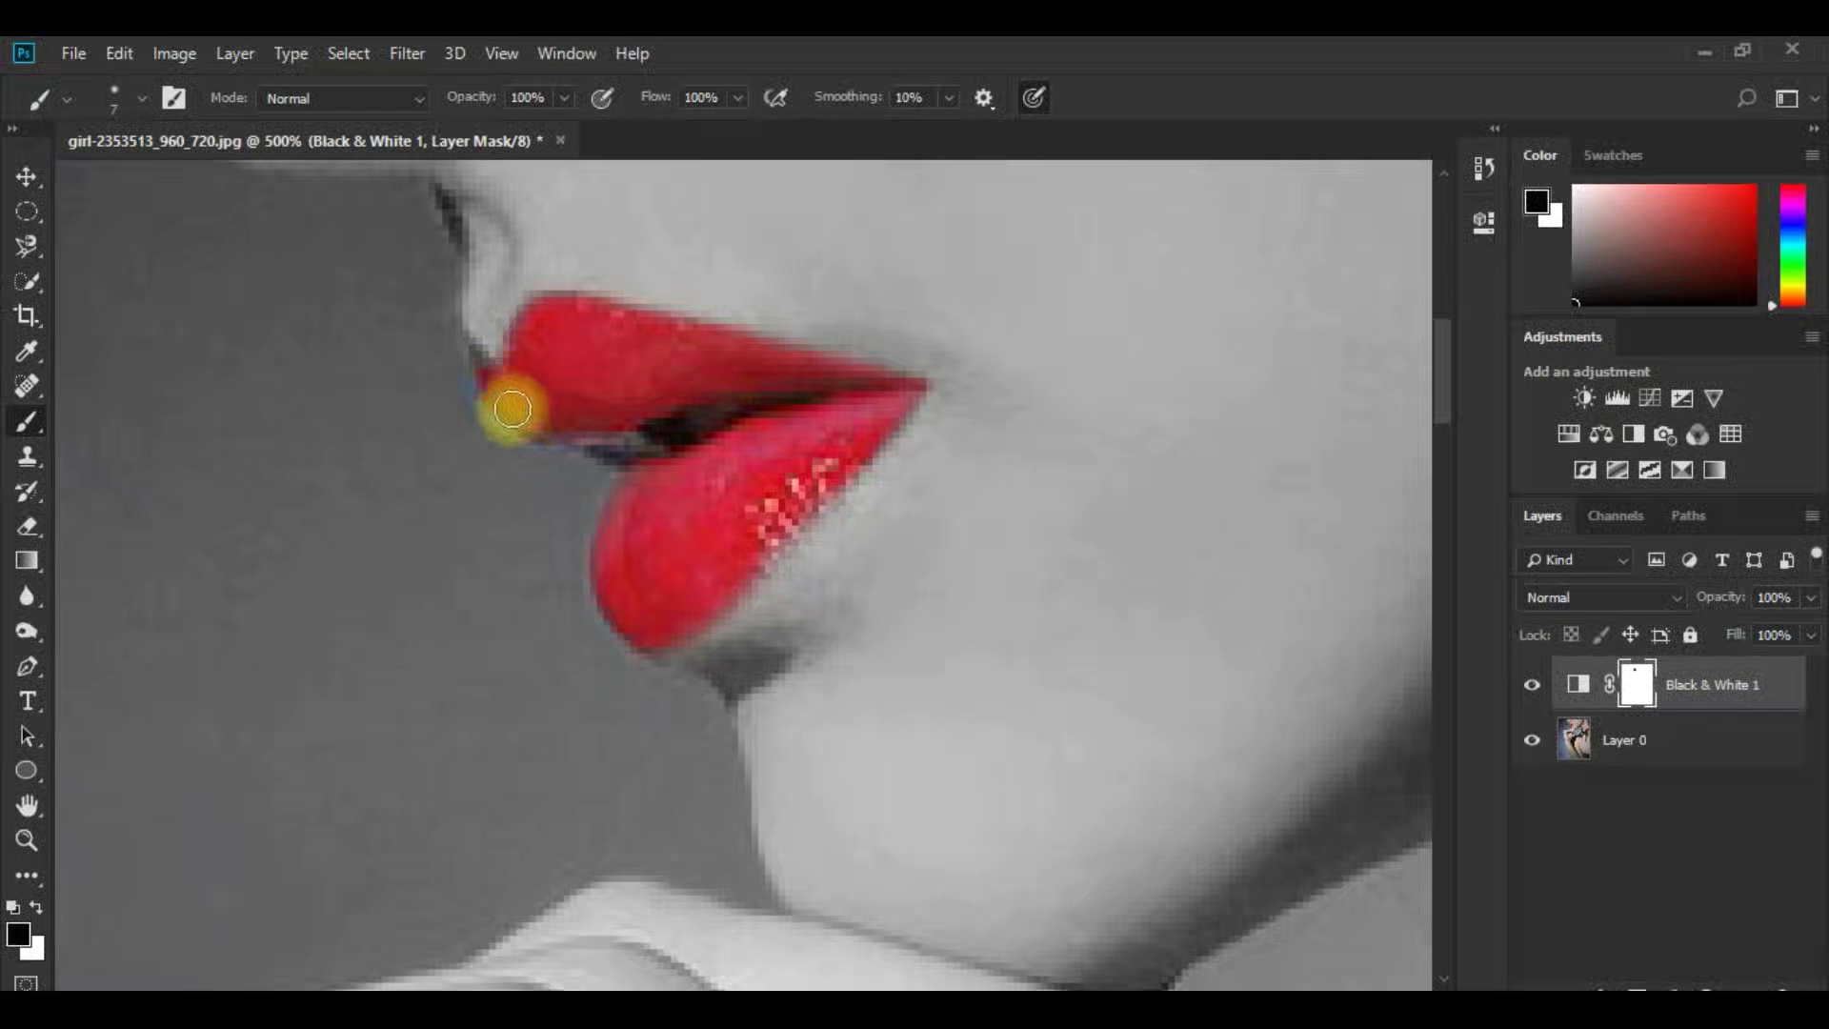
pyautogui.press('[')
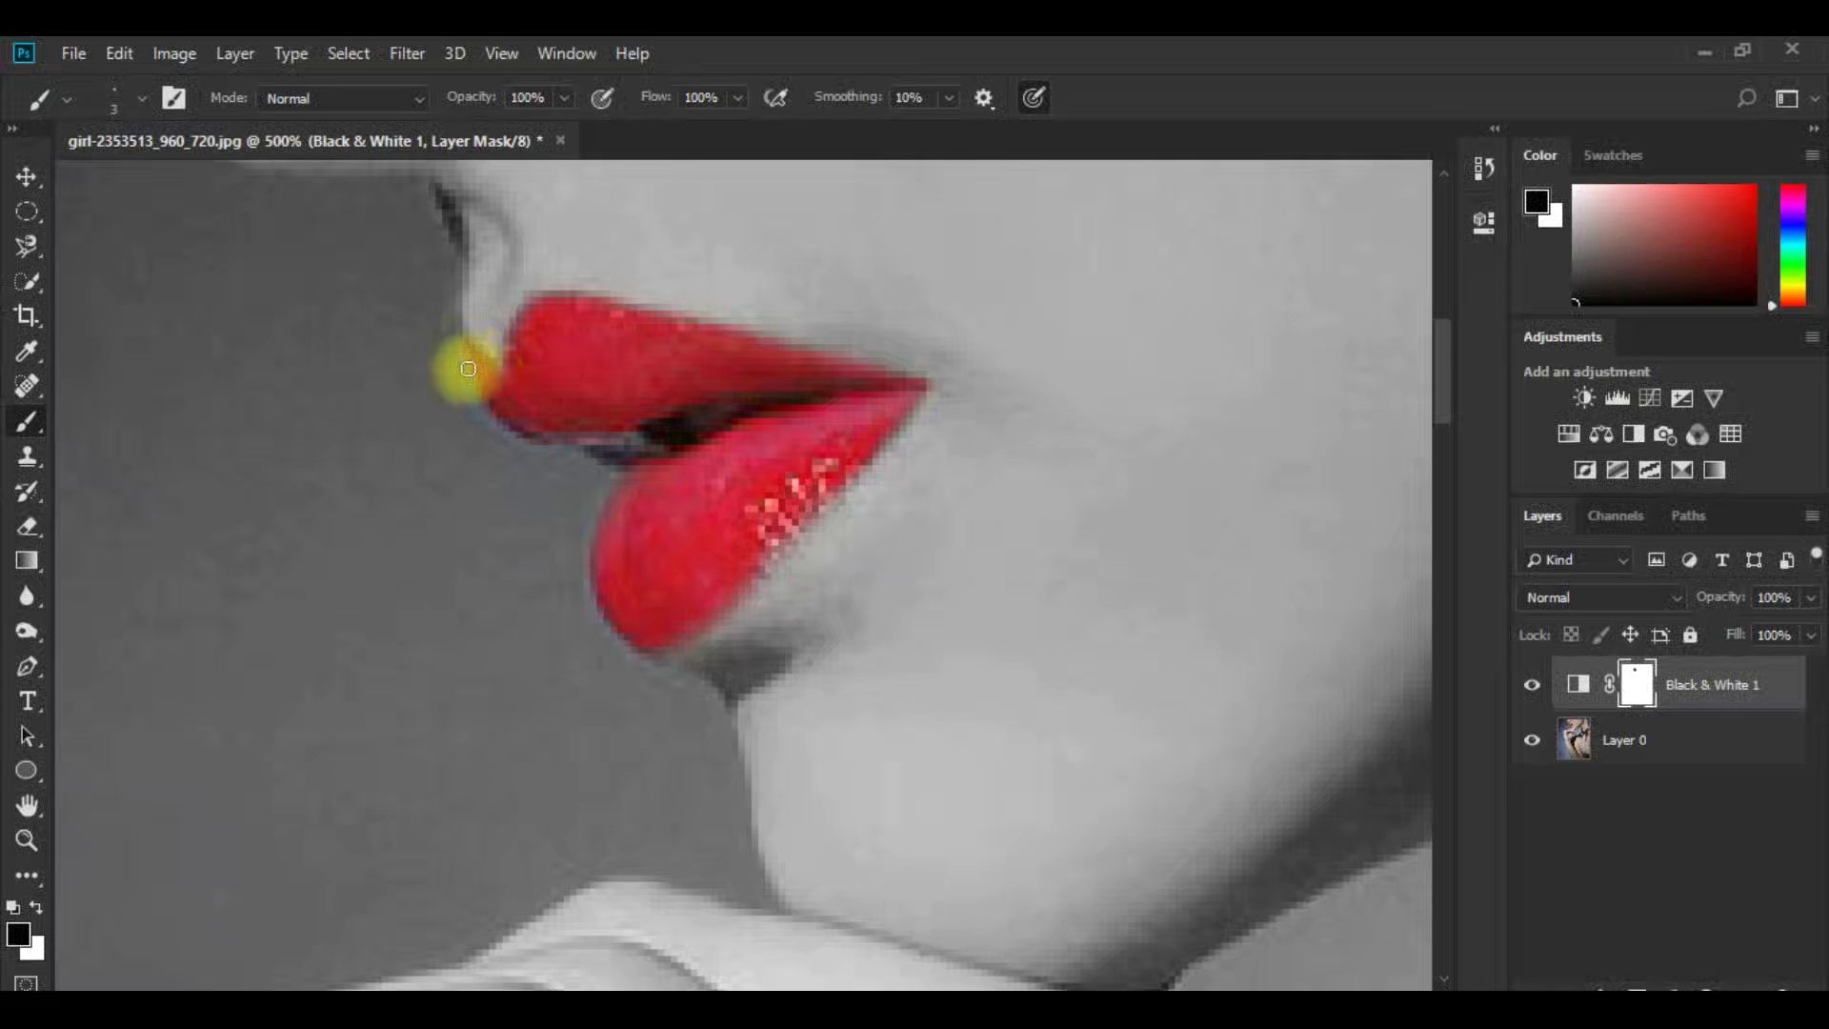
pyautogui.moveTo(475, 390)
pyautogui.mouseDown()
pyautogui.moveTo(513, 431)
pyautogui.moveTo(547, 435)
pyautogui.moveTo(566, 406)
pyautogui.moveTo(591, 420)
pyautogui.moveTo(437, 412)
pyautogui.moveTo(438, 373)
pyautogui.moveTo(527, 459)
pyautogui.moveTo(502, 454)
pyautogui.moveTo(445, 345)
pyautogui.moveTo(454, 384)
pyautogui.mouseUp()
# Step: Paint white on the mask along the front outer edge of the lips with a brush up to 7 px to remove the color spill
pyautogui.press('x')
pyautogui.press(']')
pyautogui.press(']')
pyautogui.press(']')
pyautogui.press(']')
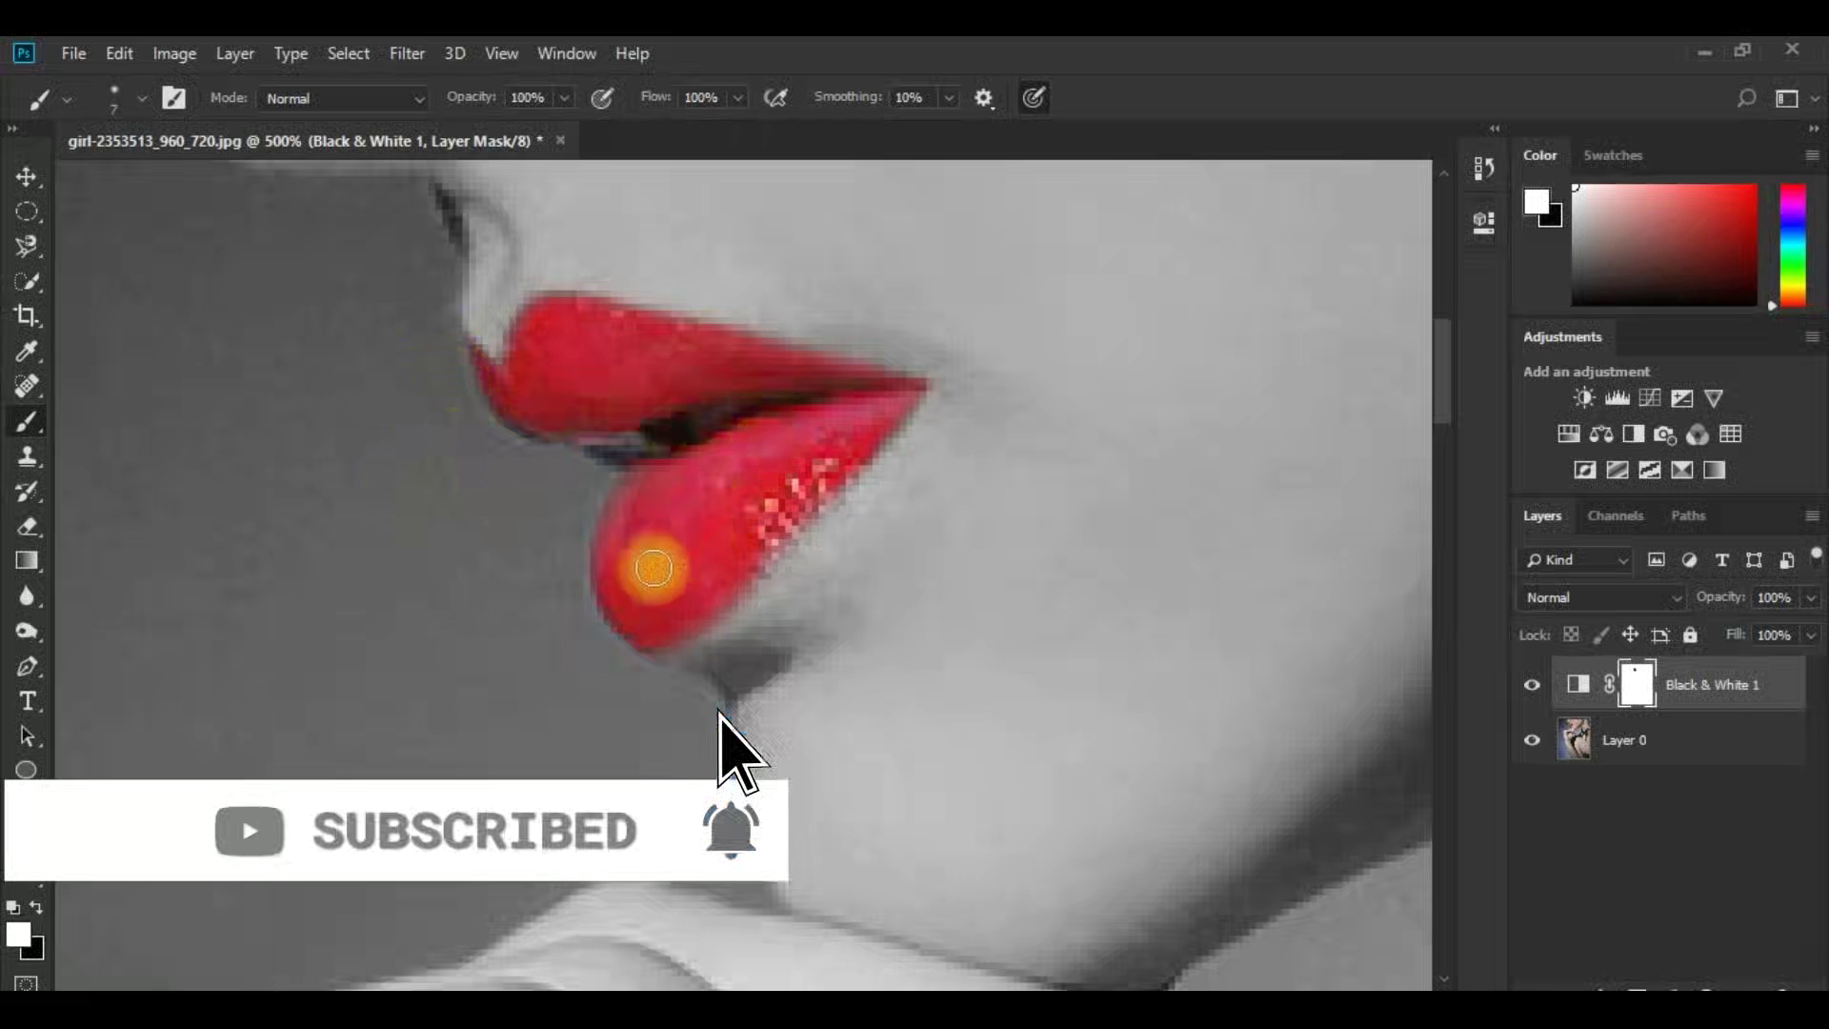
# Step: Paint black on the mask over the lower lip and its inner edge with a 7 to 10 px brush to complete the red
pyautogui.press('x')
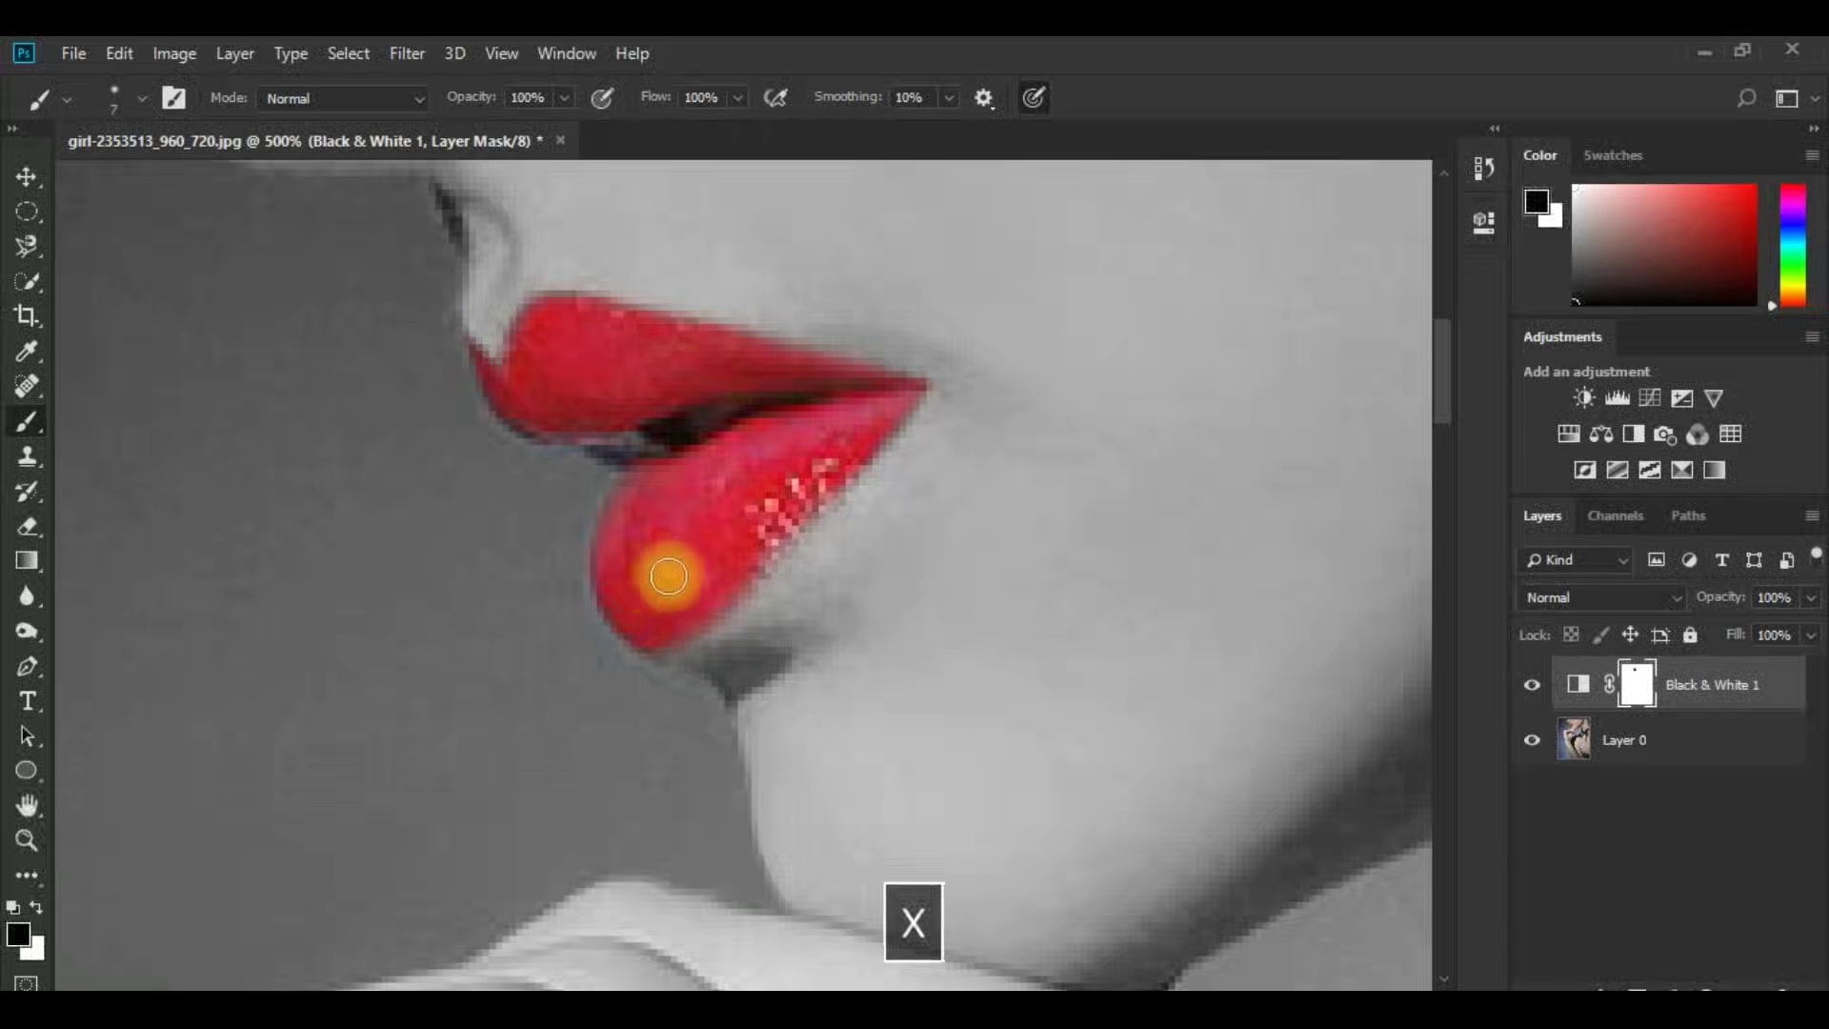
pyautogui.moveTo(618, 582)
pyautogui.mouseDown()
pyautogui.moveTo(648, 634)
pyautogui.moveTo(616, 591)
pyautogui.moveTo(646, 635)
pyautogui.moveTo(617, 586)
pyautogui.moveTo(631, 528)
pyautogui.moveTo(743, 457)
pyautogui.moveTo(699, 465)
pyautogui.moveTo(696, 433)
pyautogui.moveTo(598, 424)
pyautogui.moveTo(629, 457)
pyautogui.moveTo(603, 435)
pyautogui.moveTo(650, 446)
pyautogui.moveTo(629, 439)
pyautogui.moveTo(788, 406)
pyautogui.moveTo(582, 383)
pyautogui.moveTo(662, 376)
pyautogui.moveTo(724, 426)
pyautogui.moveTo(761, 423)
pyautogui.moveTo(705, 415)
pyautogui.moveTo(763, 413)
pyautogui.moveTo(669, 464)
pyautogui.moveTo(783, 433)
pyautogui.moveTo(705, 473)
pyautogui.mouseUp()
pyautogui.press(']')
pyautogui.press(']')
pyautogui.press(']')
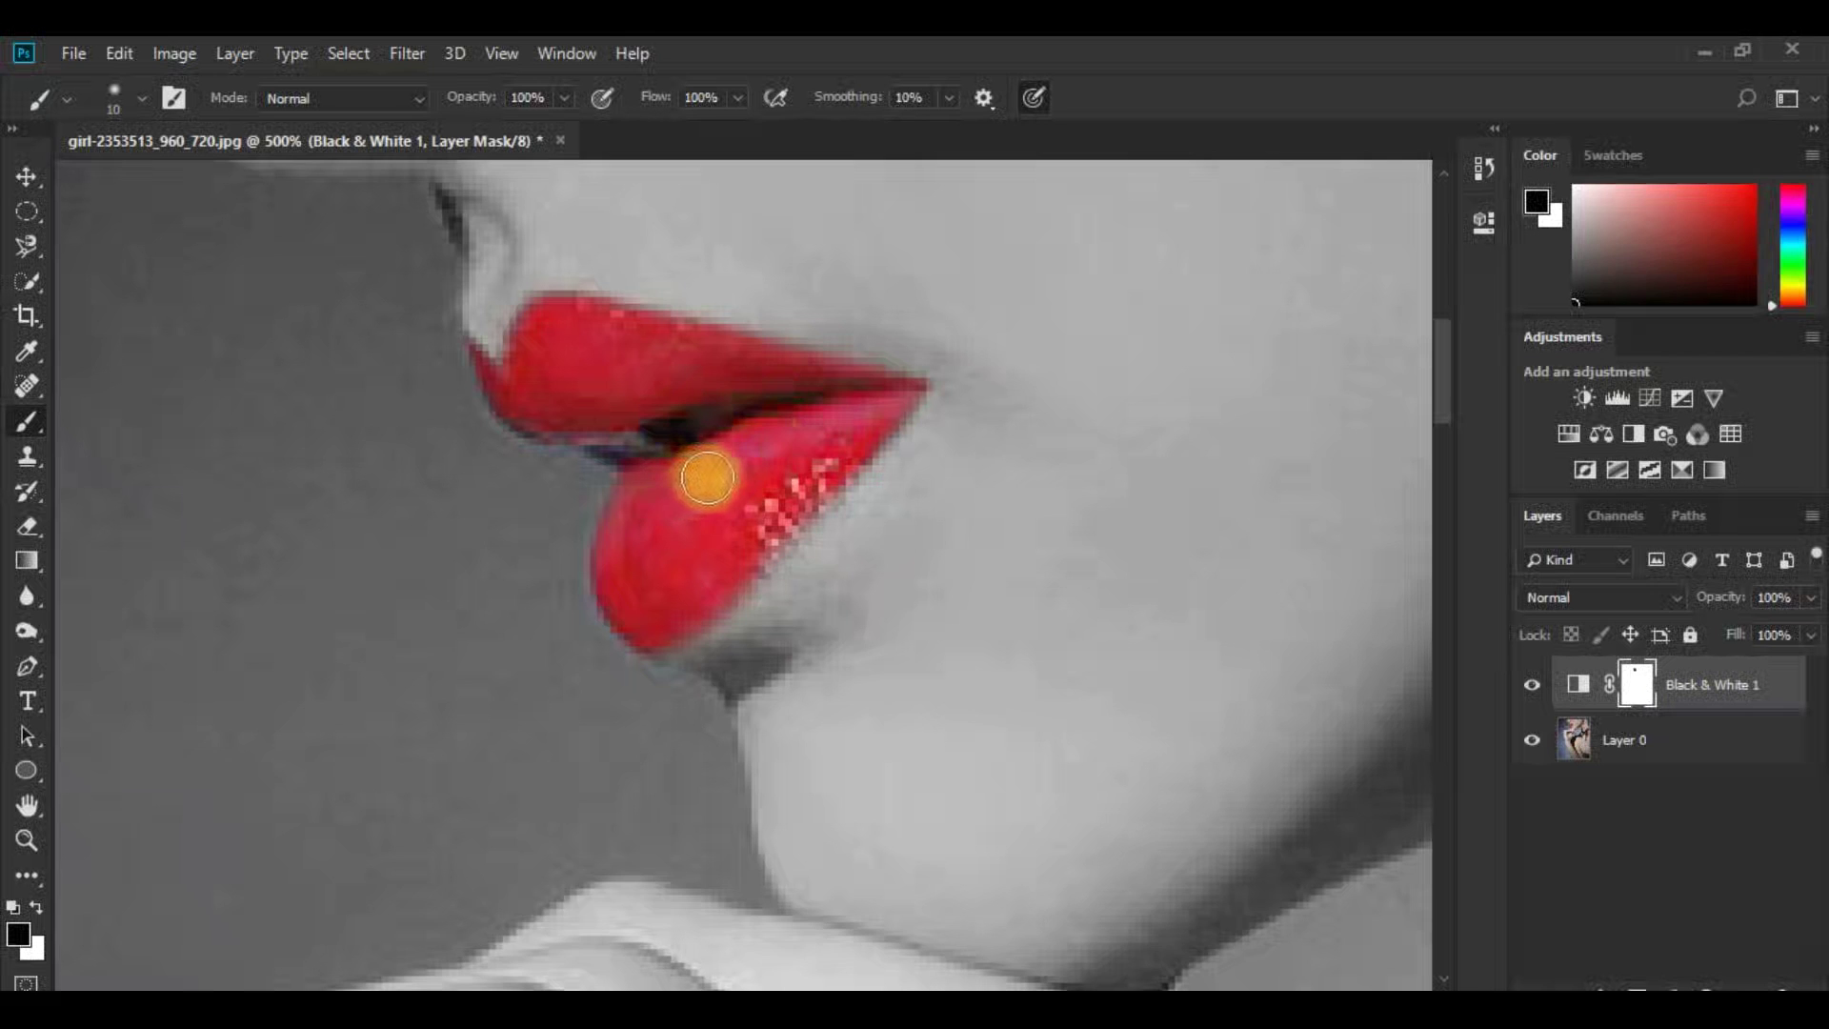
# Step: Paint white on the mask over the gap between the lips with a 2 to 4 px brush to turn it back to gray
pyautogui.press('x')
pyautogui.press(']')
pyautogui.press(']')
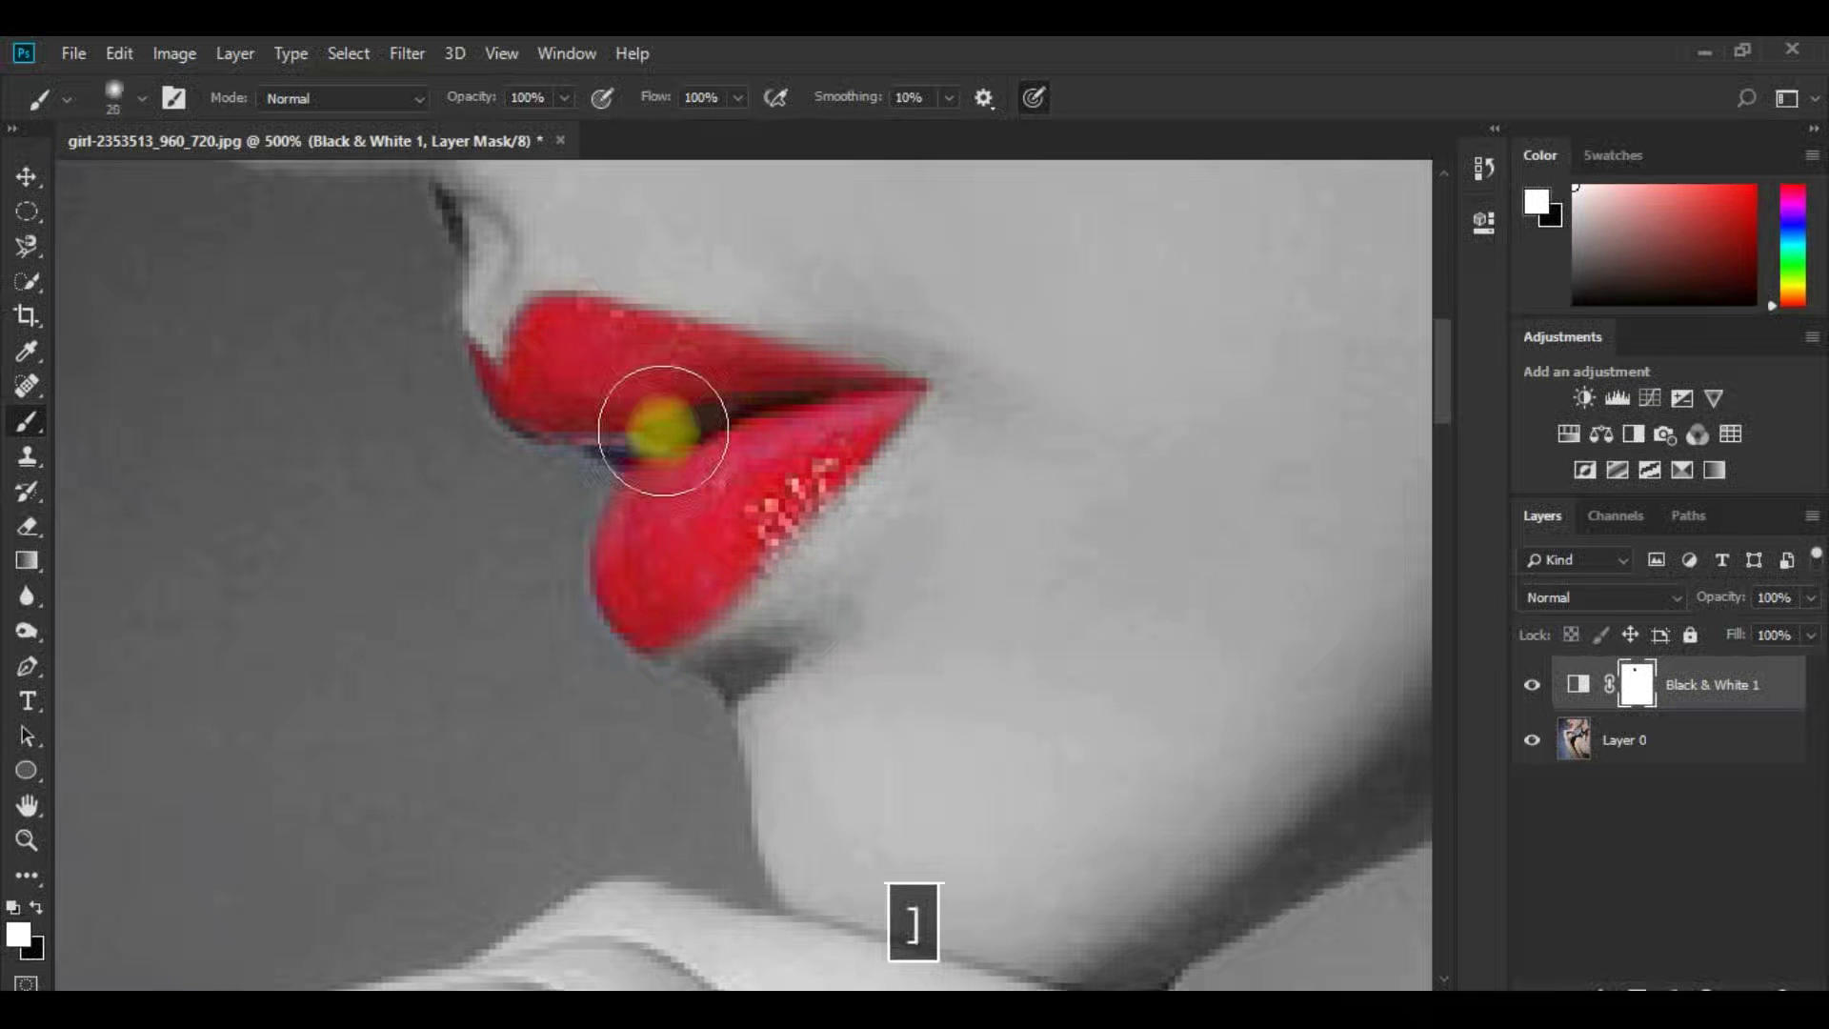
pyautogui.press('[')
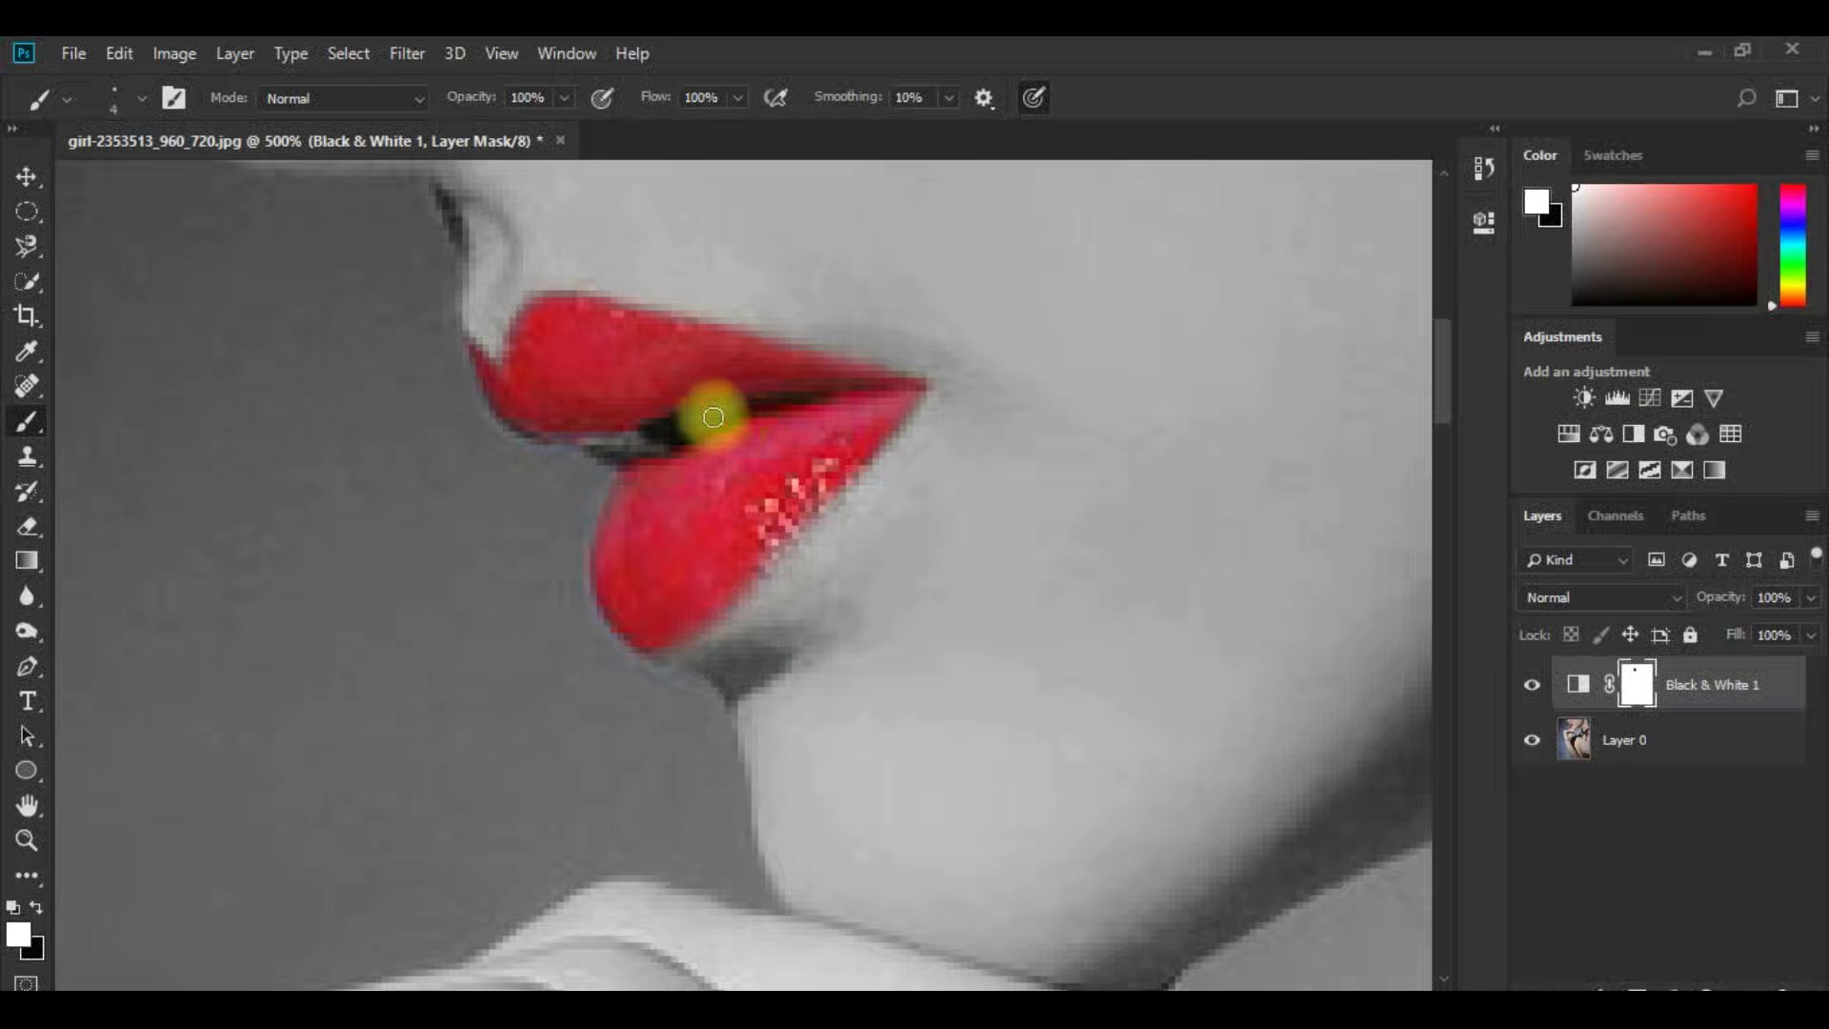
pyautogui.press('[')
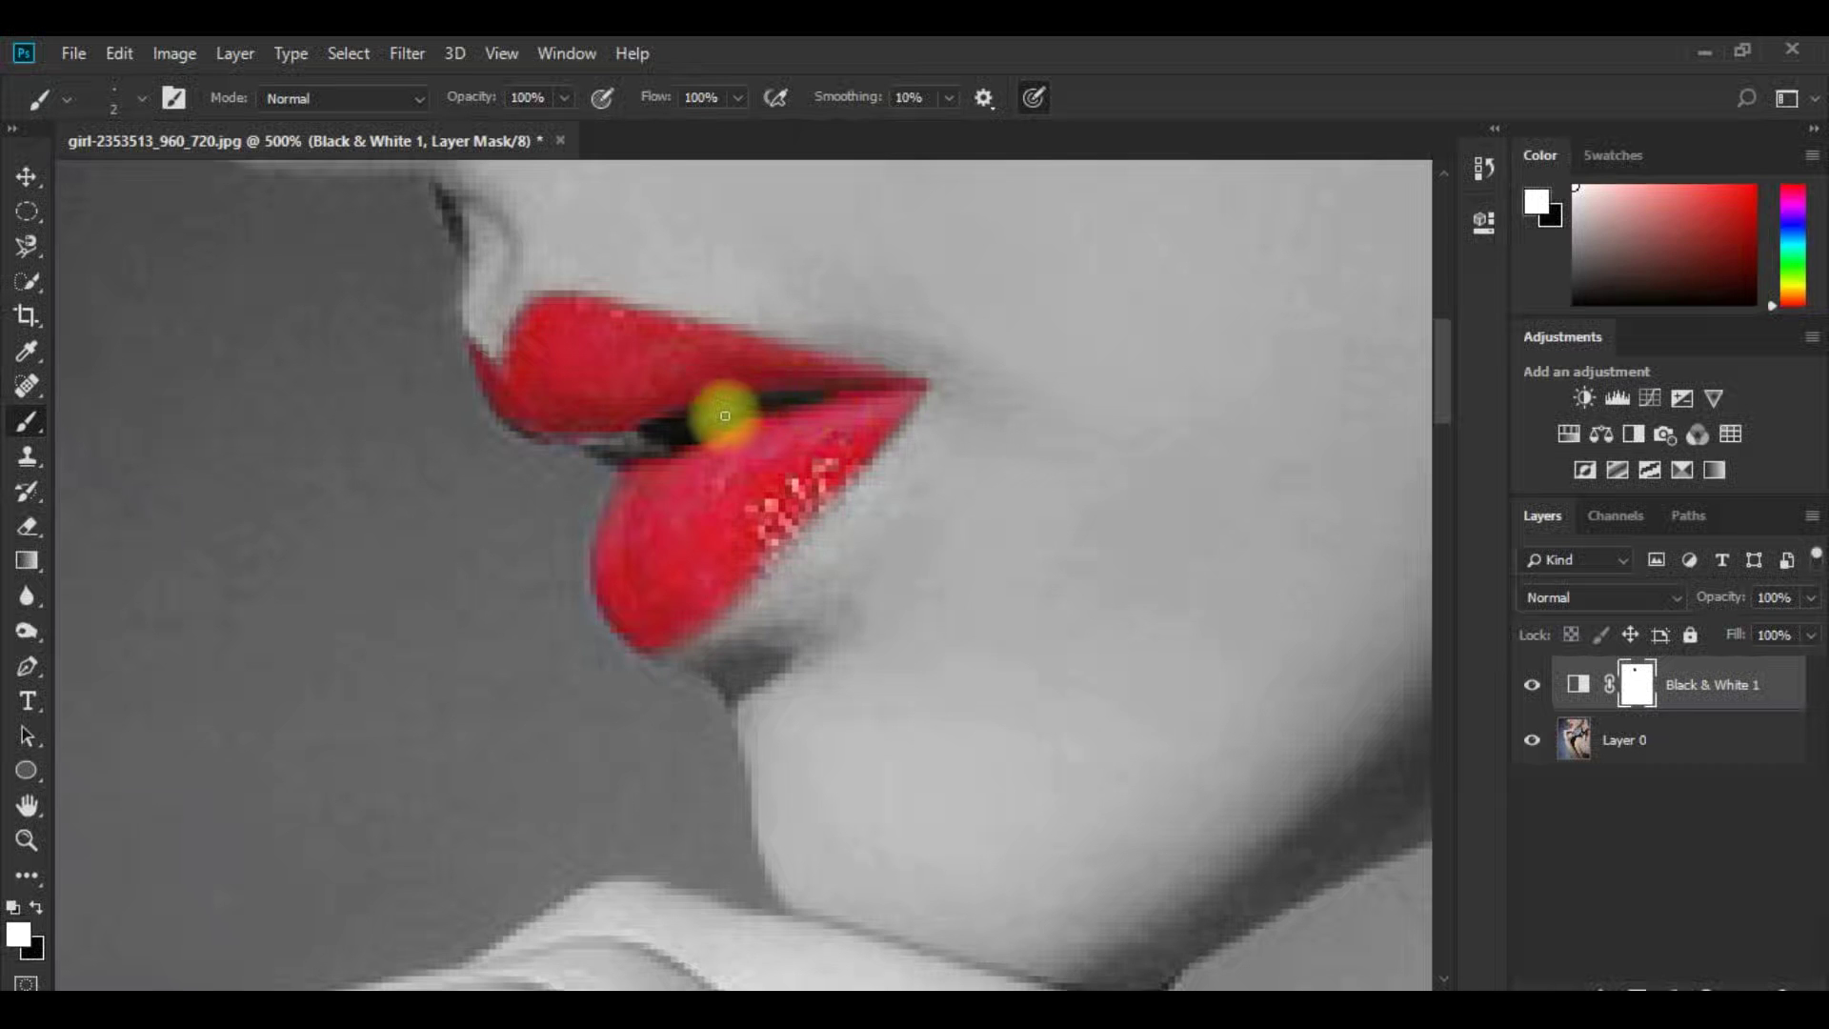
pyautogui.press(']')
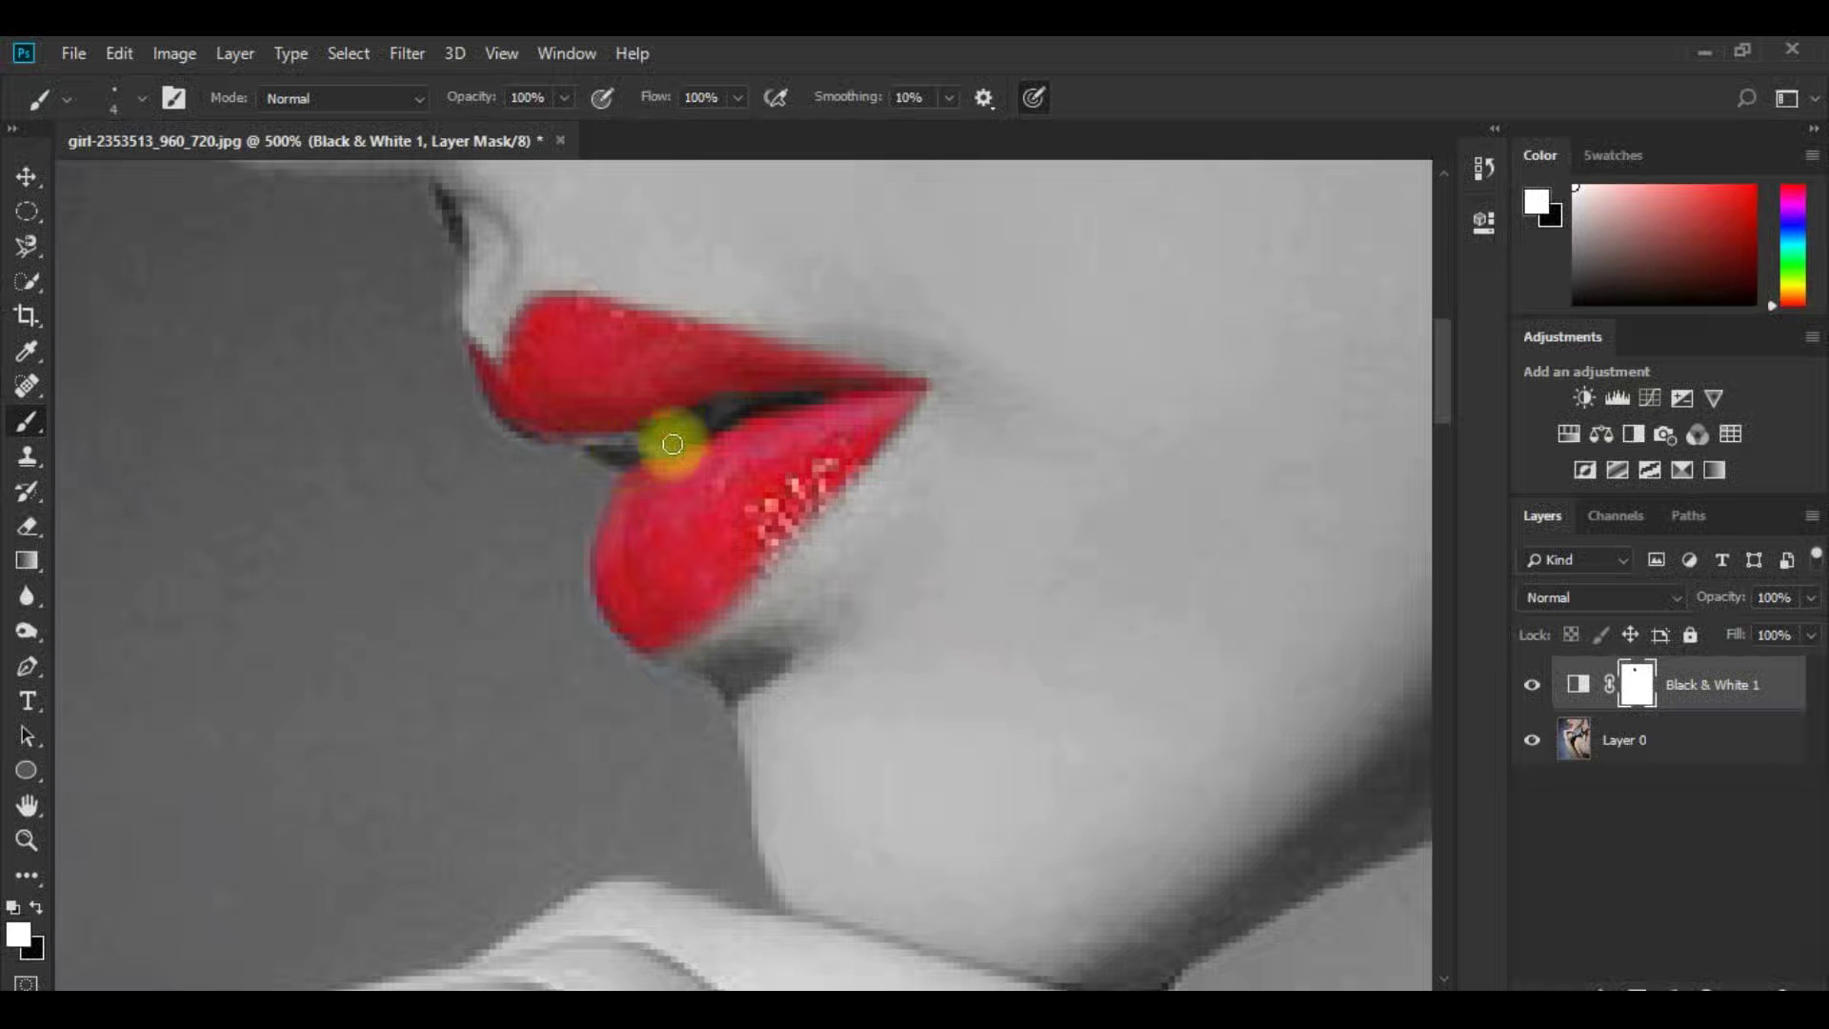
# Step: View the photo at 100% and toggle the Black & White layer's visibility to compare before and after, leaving it visible
pyautogui.press('z')
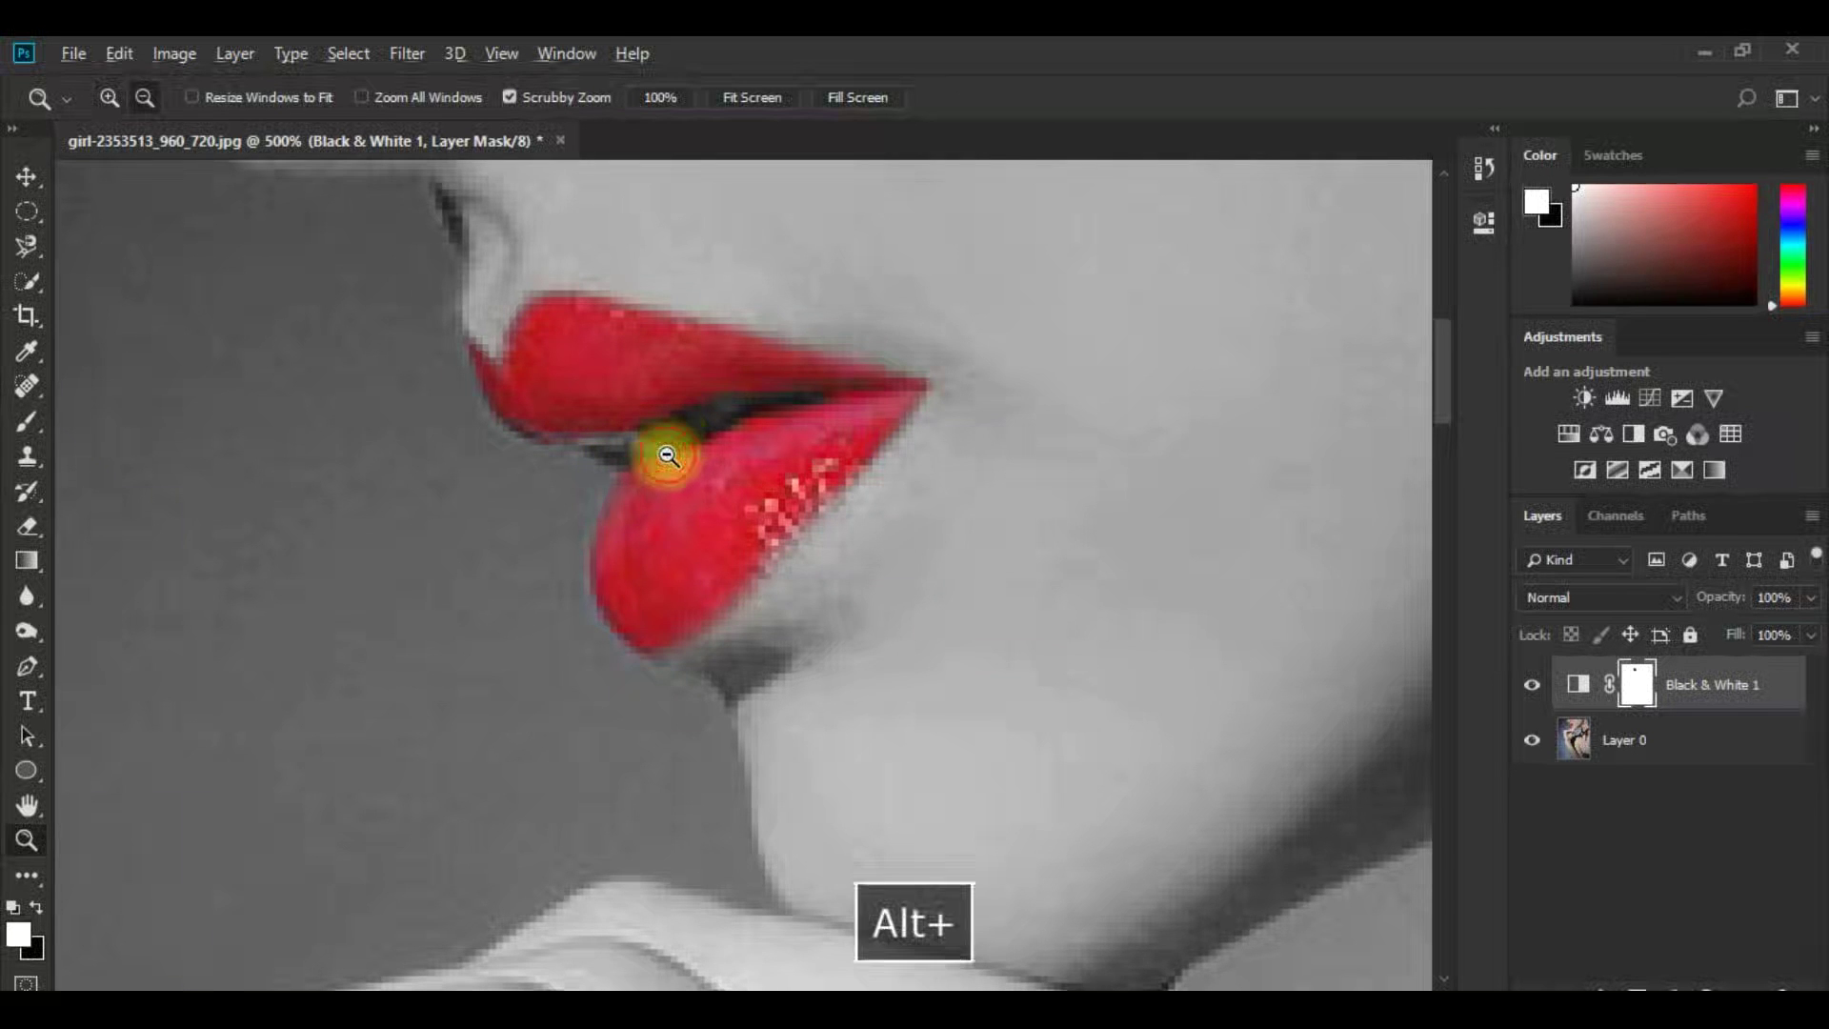
pyautogui.keyDown('alt'); pyautogui.click(768, 449); pyautogui.keyUp('alt')
pyautogui.keyDown('alt'); pyautogui.click(845, 437); pyautogui.keyUp('alt')
pyautogui.keyDown('alt'); pyautogui.click(845, 437); pyautogui.keyUp('alt')
pyautogui.keyDown('alt'); pyautogui.click(845, 445); pyautogui.keyUp('alt')
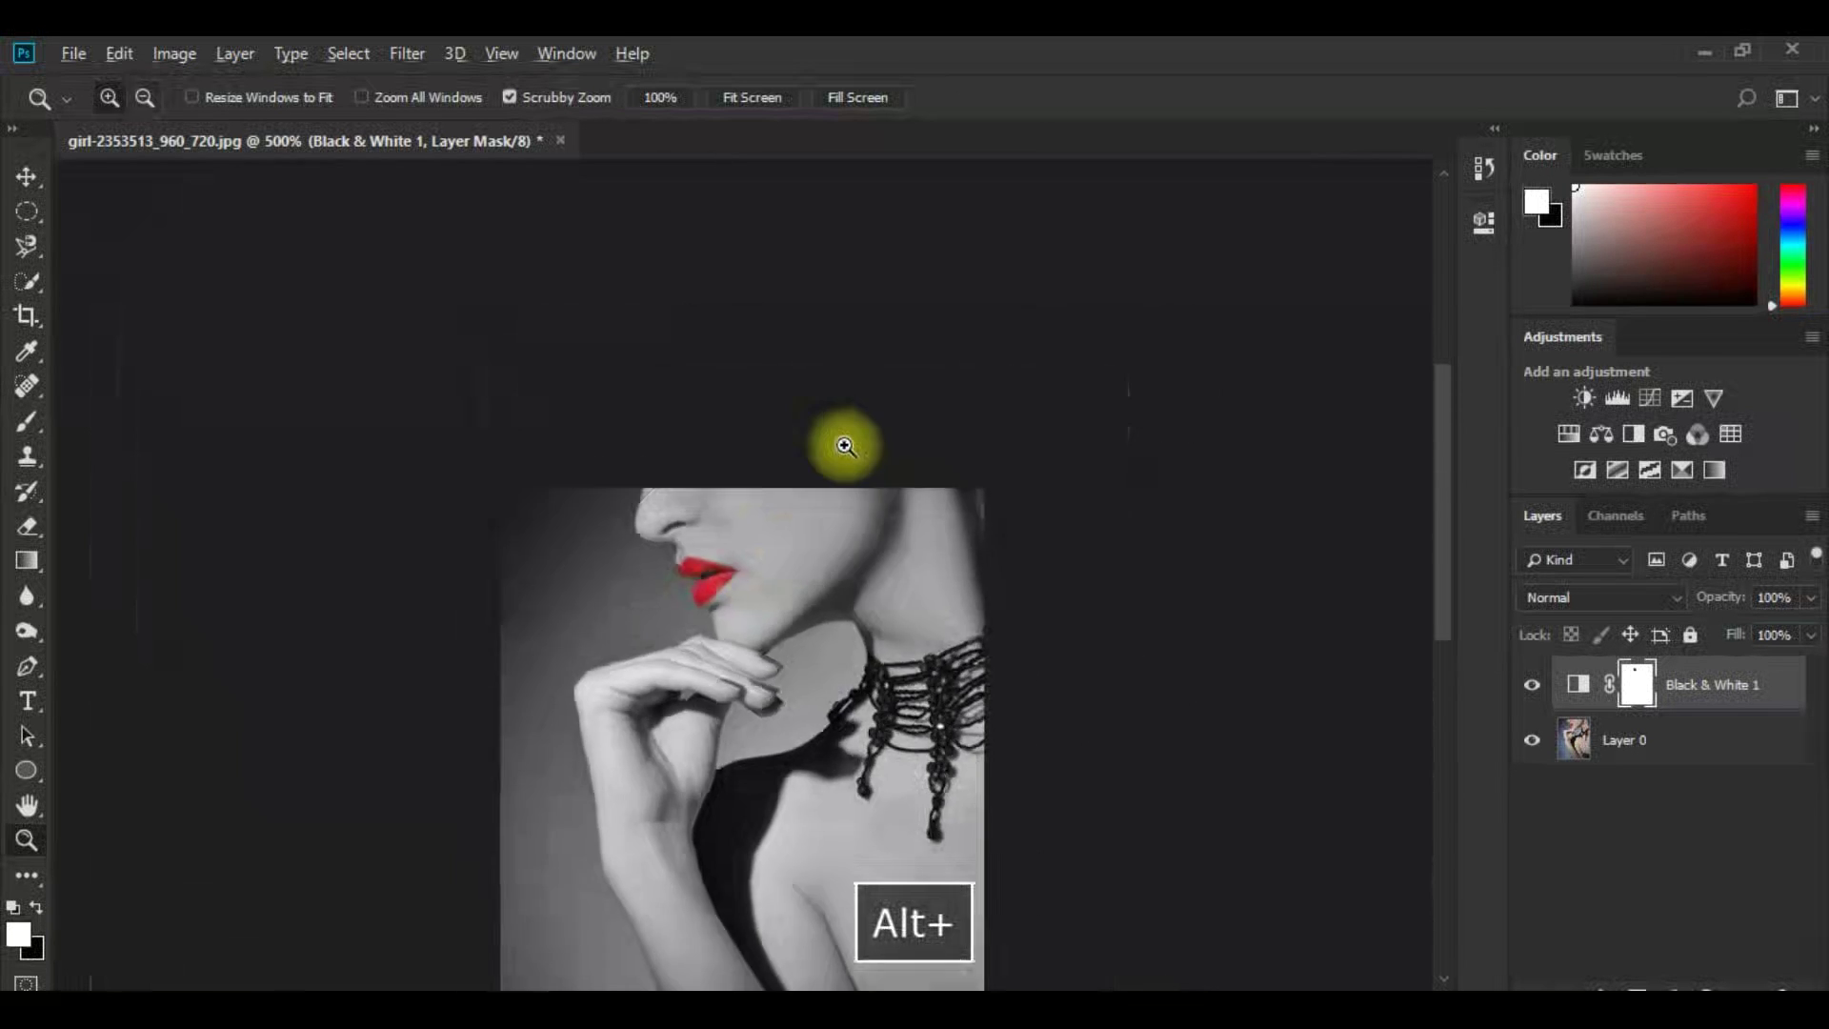
pyautogui.scroll(-5, 800, 653)
pyautogui.hotkey('ctrl', '1')
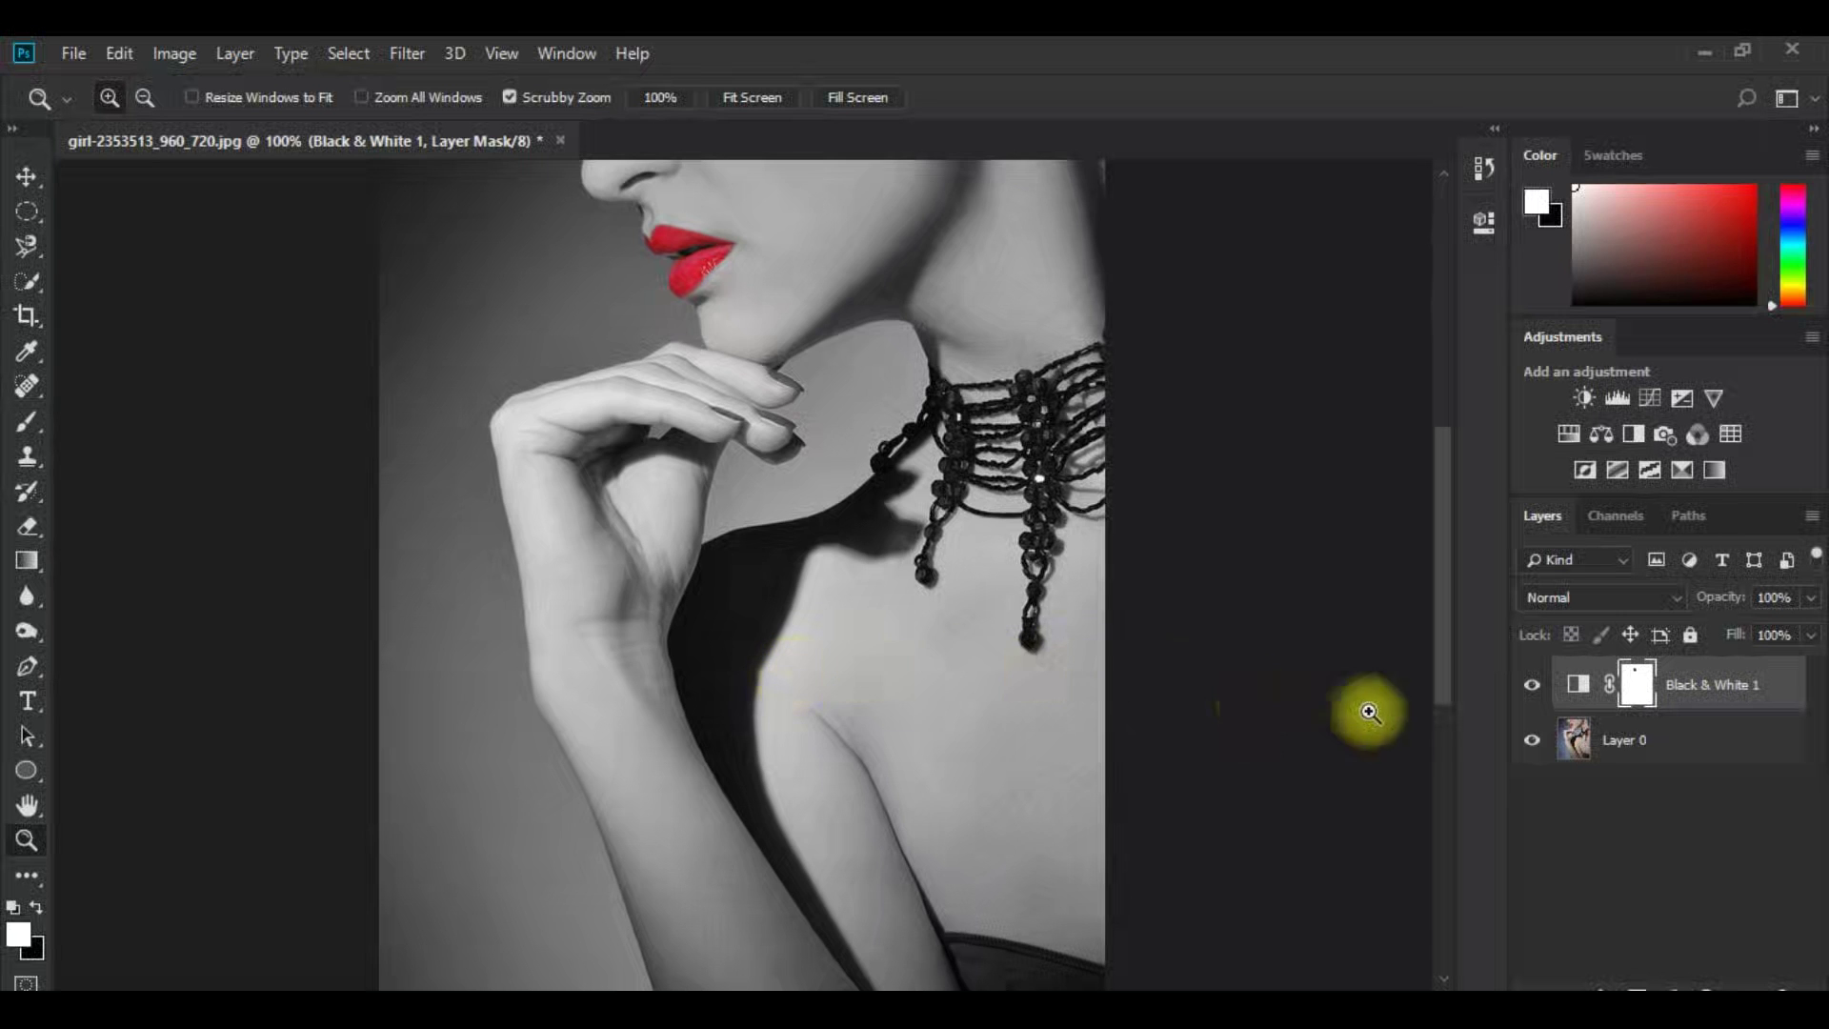
pyautogui.click(1532, 694)
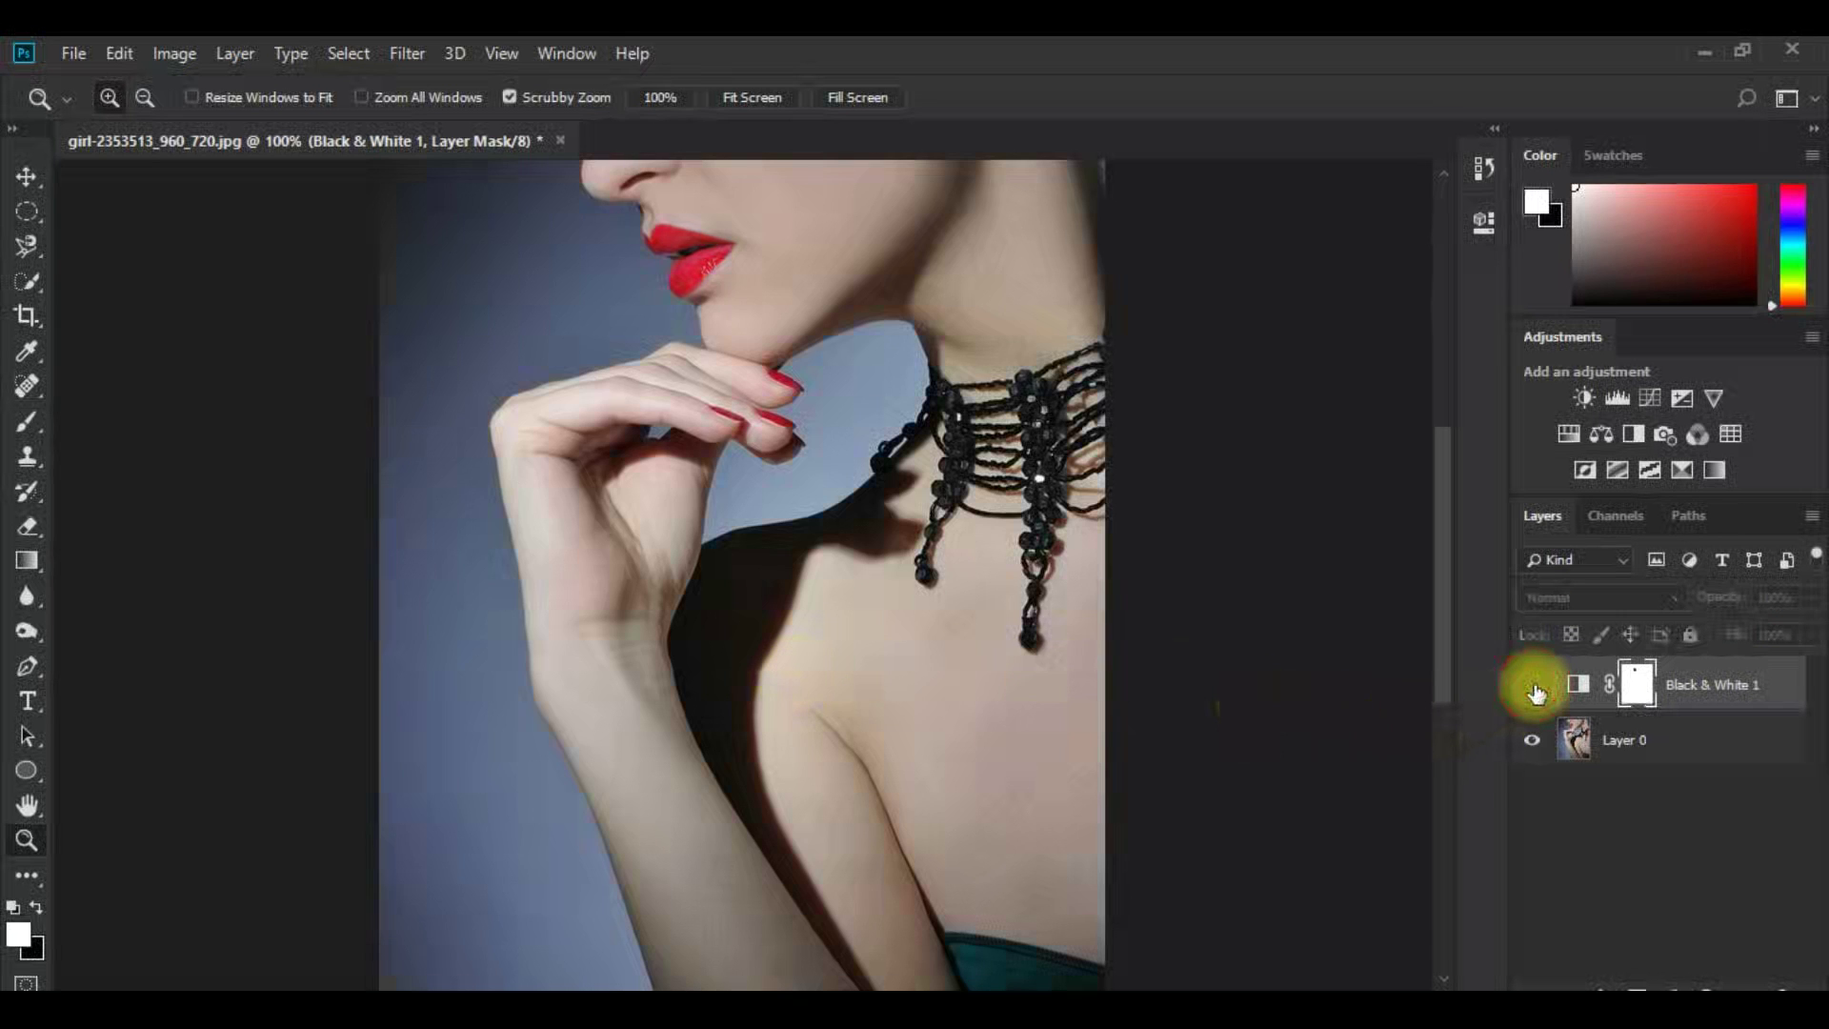
pyautogui.click(1534, 689)
pyautogui.click(1534, 688)
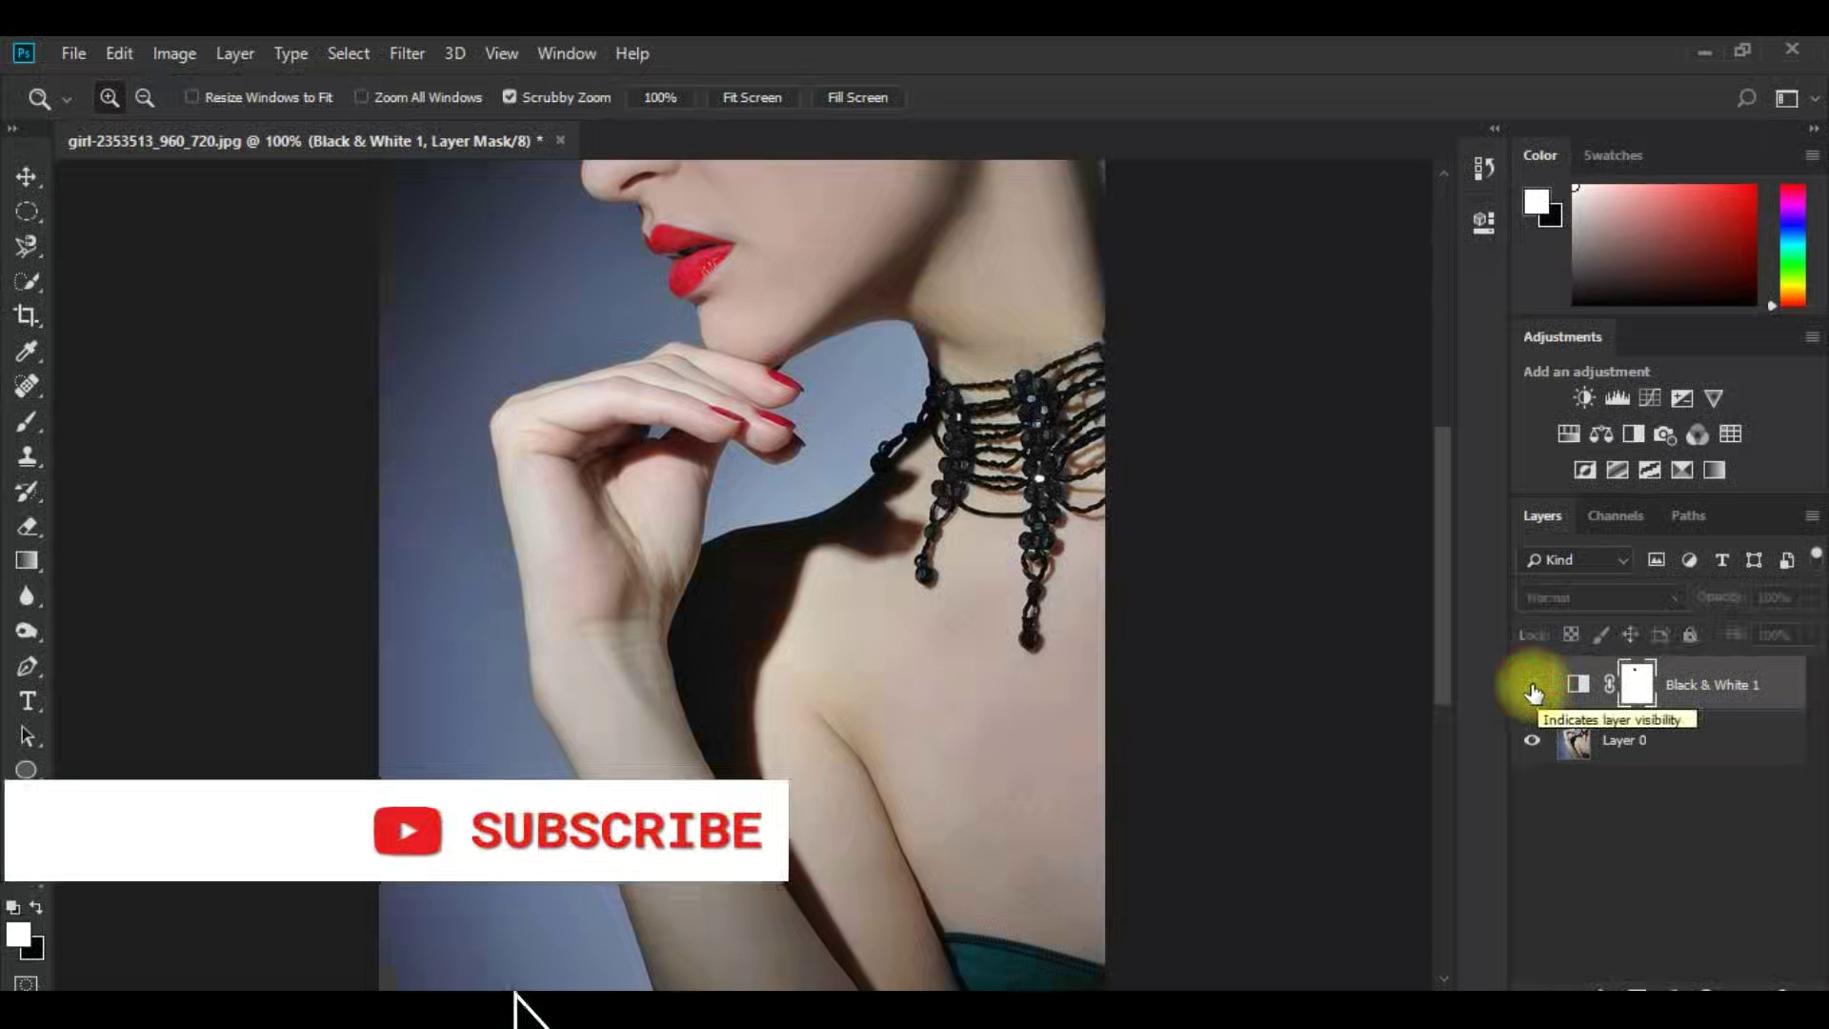
pyautogui.click(1532, 691)
pyautogui.click(1533, 691)
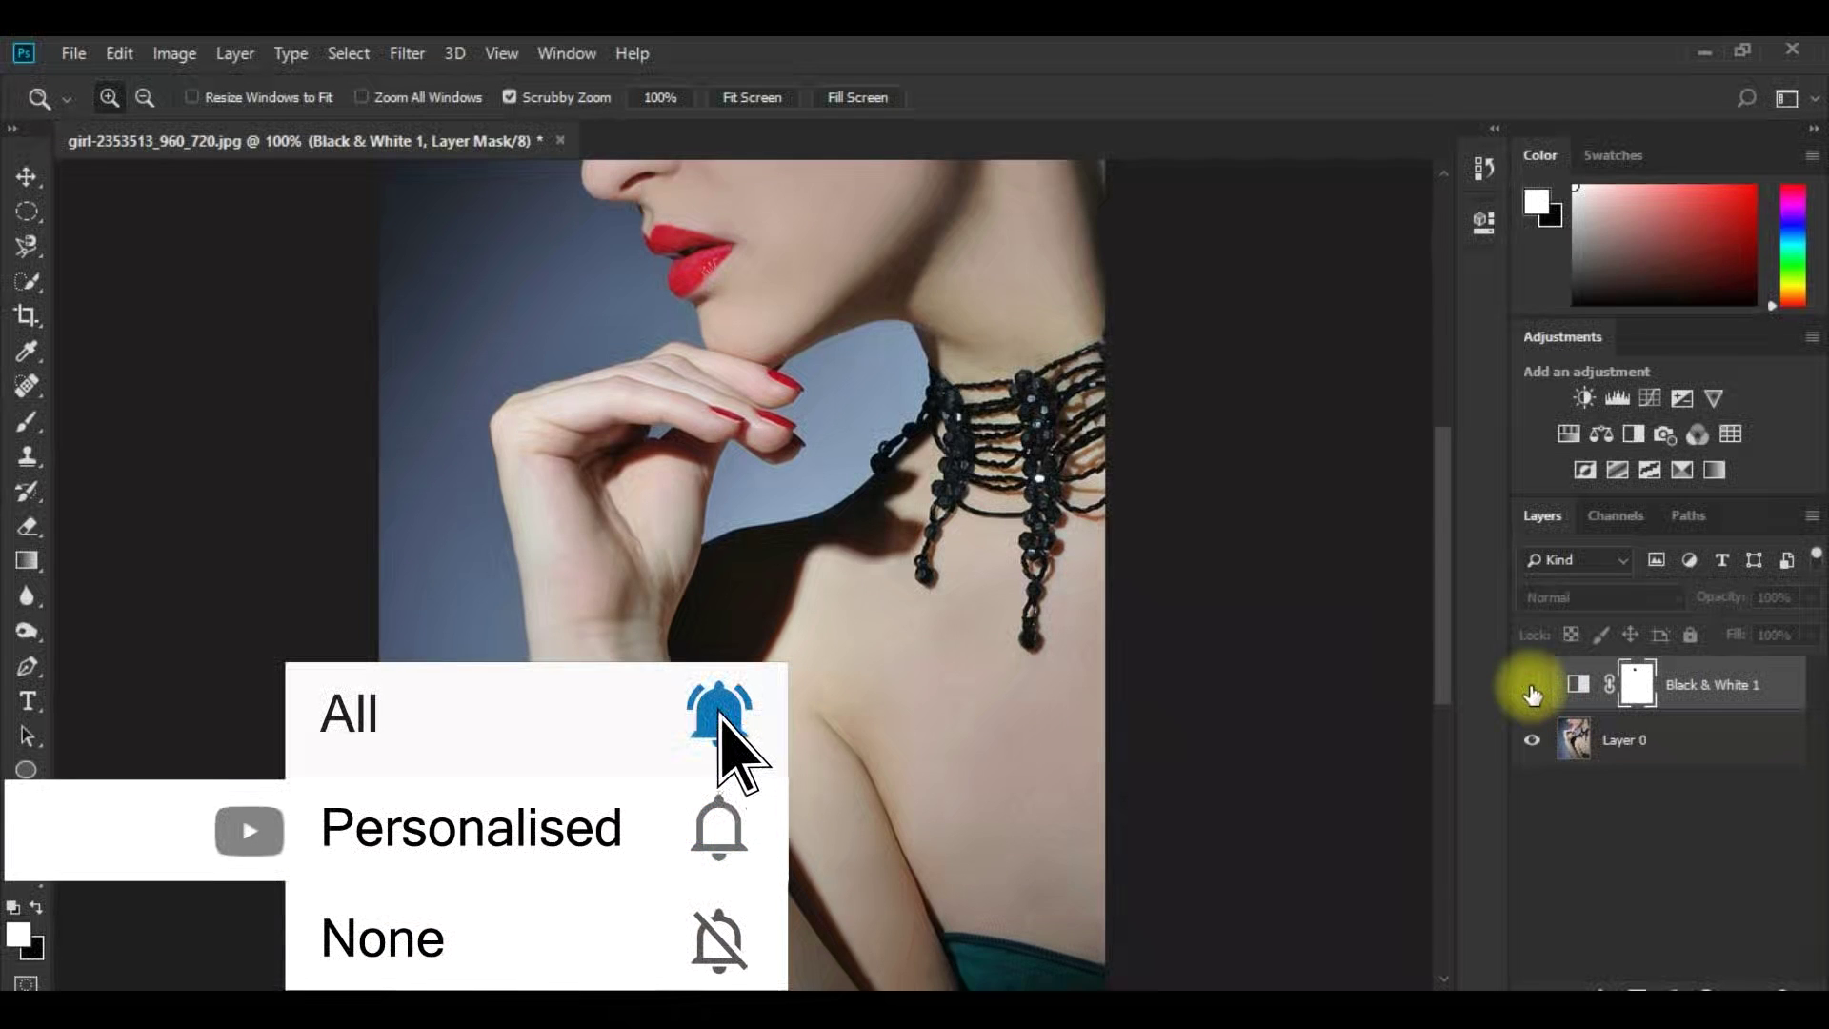
pyautogui.click(1532, 686)
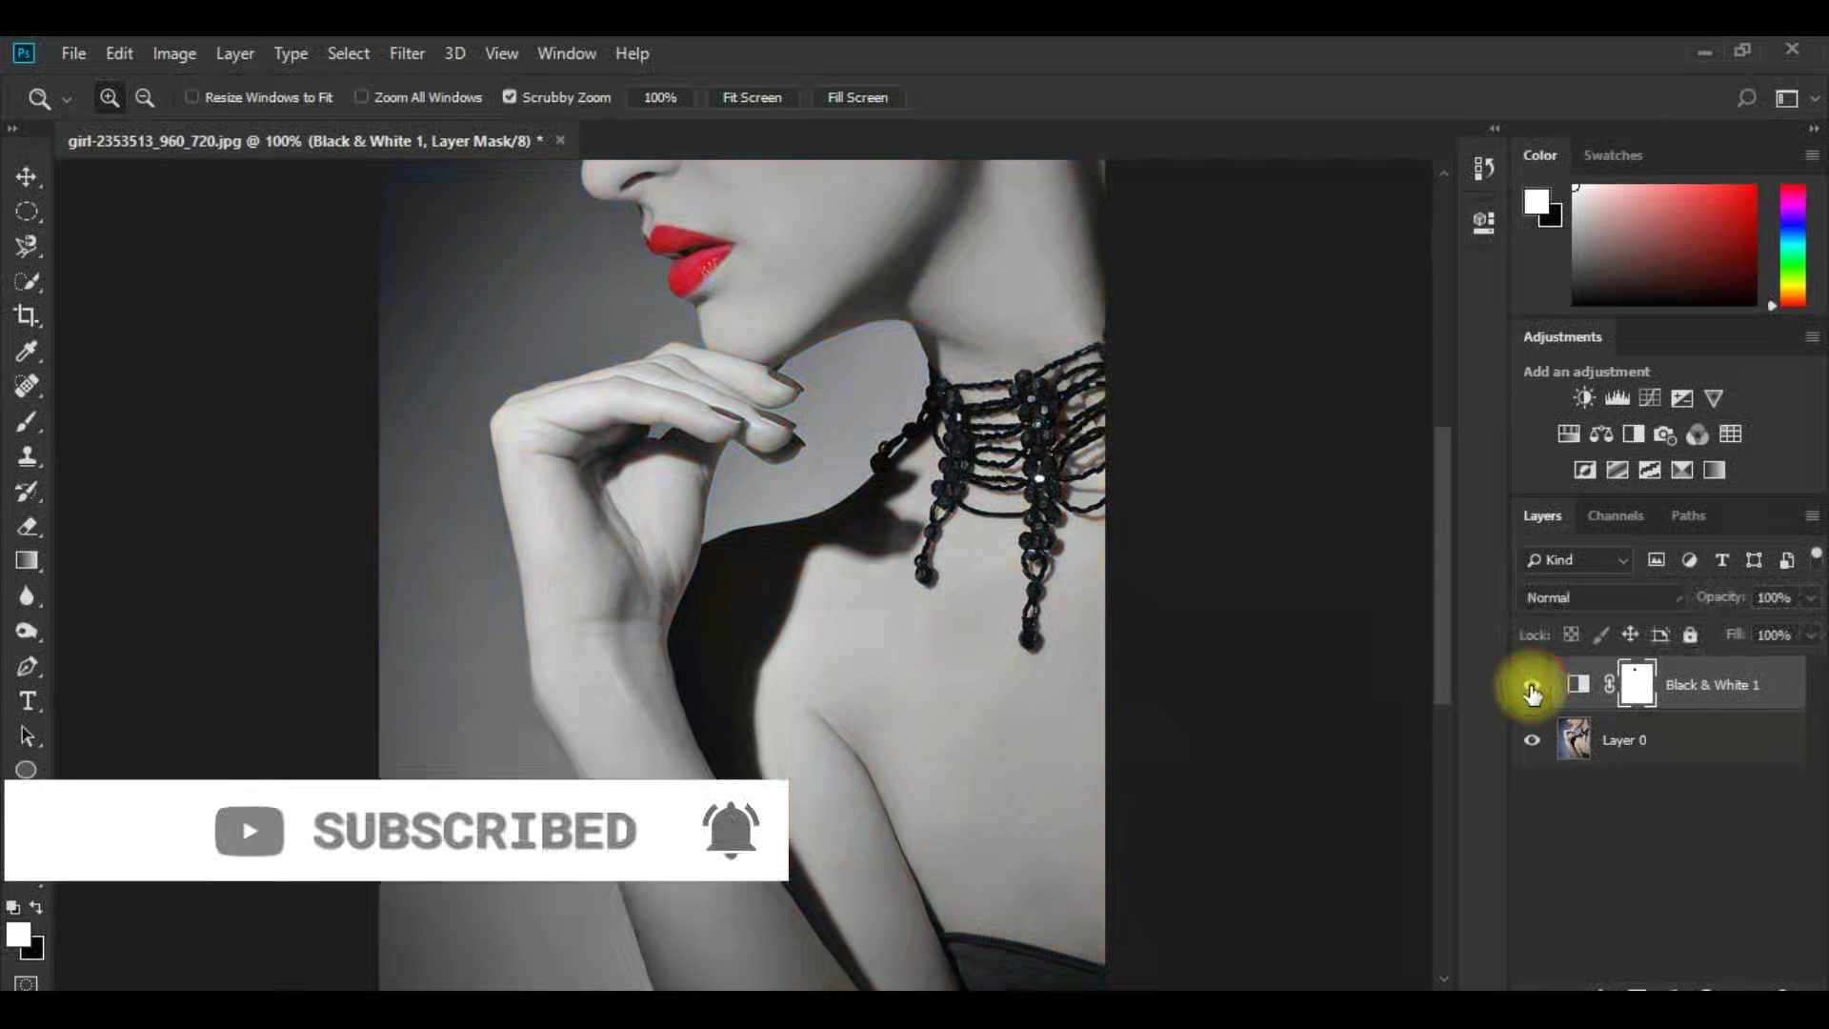